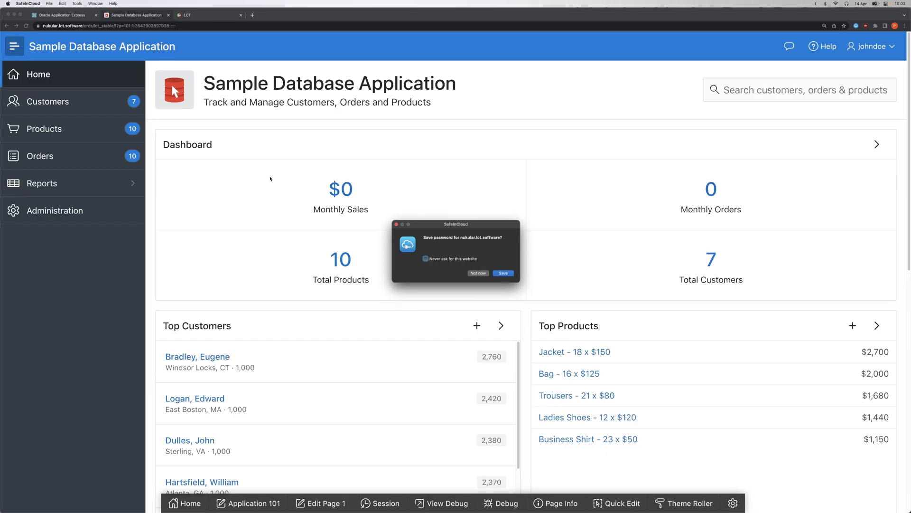
- Dismiss the save-password prompt and open a blank new-customer form from the Customers page
{"action": "left_click", "coordinate": [397, 224]}
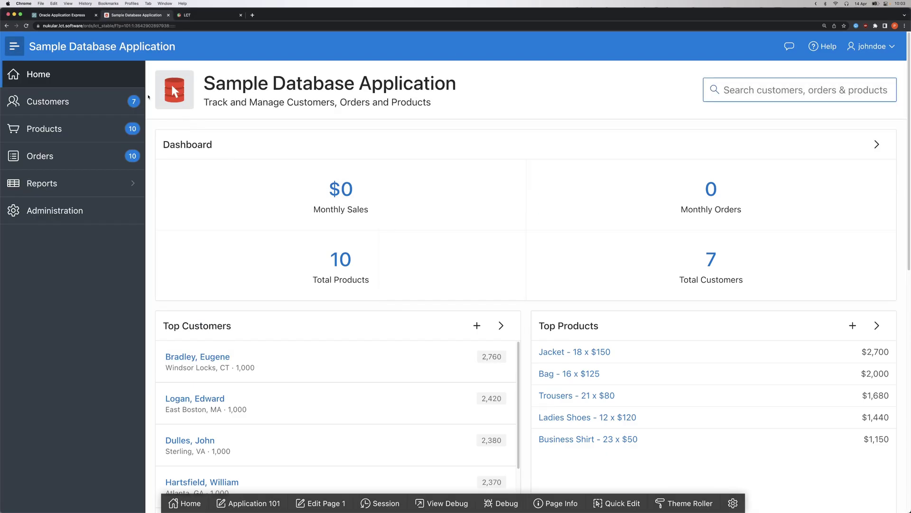
{"action": "left_click", "coordinate": [110, 105]}
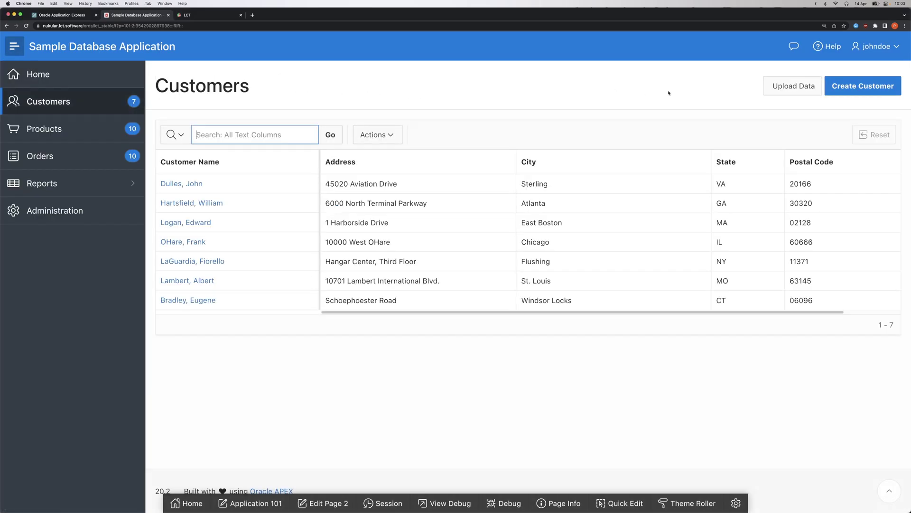
{"action": "left_click", "coordinate": [863, 92]}
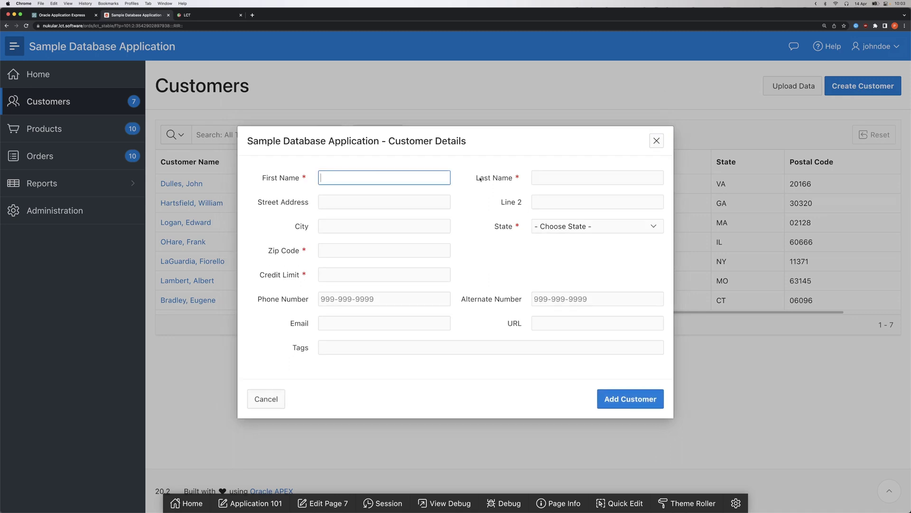
- Click through the required customer fields, try Add Customer, then go to the LCT worksheets list
{"action": "left_click", "coordinate": [539, 179]}
{"action": "left_click", "coordinate": [387, 250]}
{"action": "left_click", "coordinate": [393, 272]}
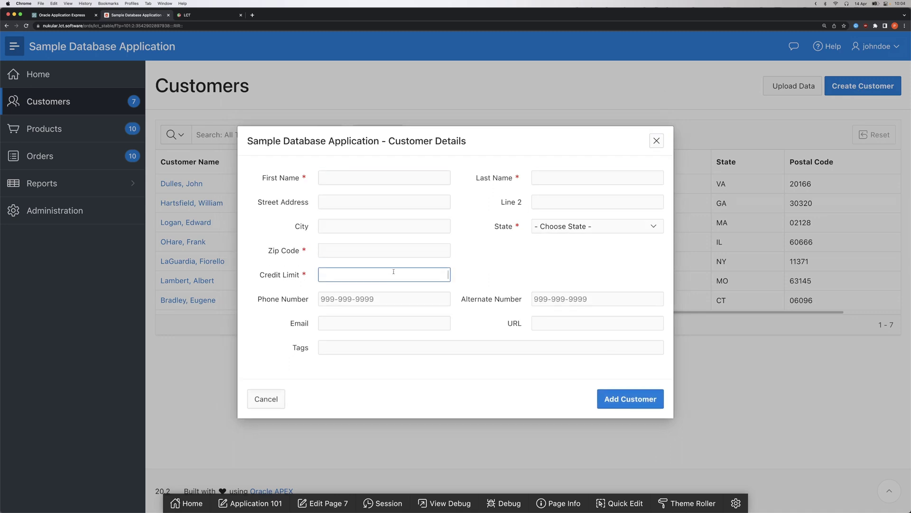
{"action": "left_click", "coordinate": [633, 400]}
{"action": "left_click", "coordinate": [206, 16]}
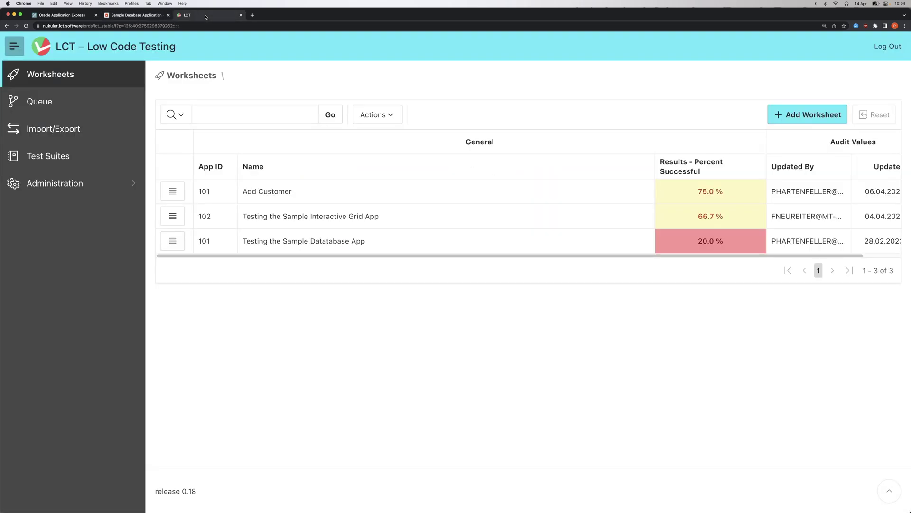
- Create worksheet 'Add Customer in SDB' for application 101 - Sample Database Application
{"action": "left_click", "coordinate": [779, 106]}
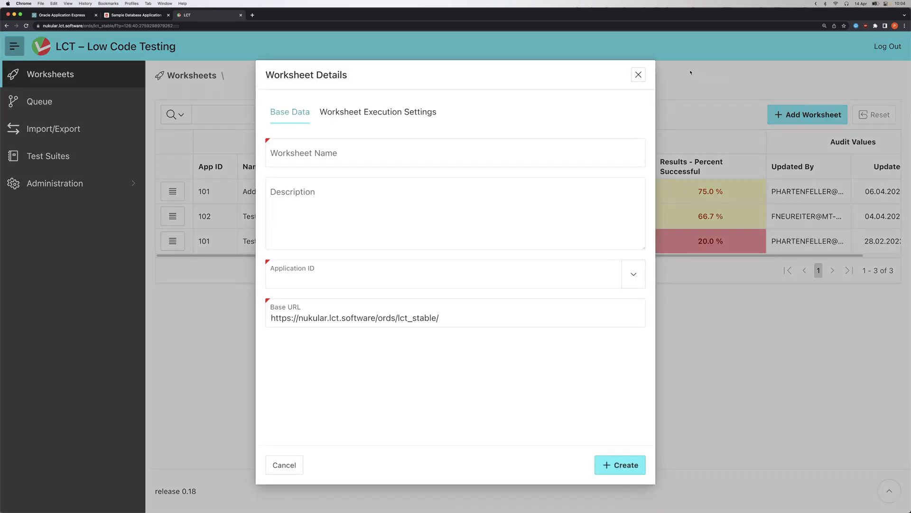
{"action": "left_click", "coordinate": [312, 150]}
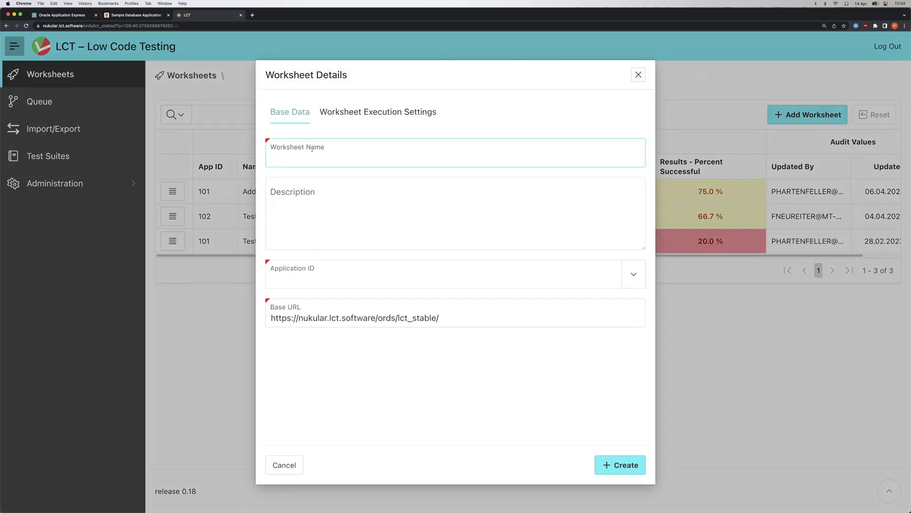
{"action": "type", "text": "Add Customer in SDB"}
{"action": "left_click", "coordinate": [322, 272]}
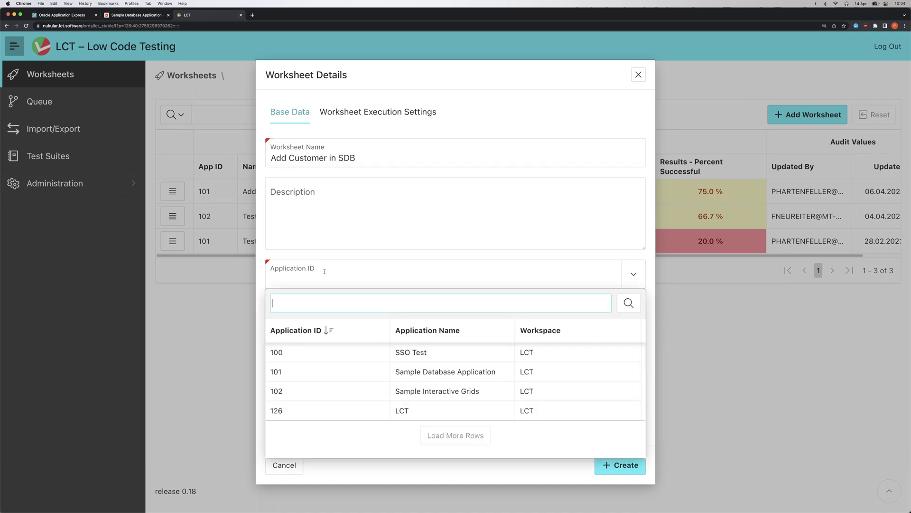
{"action": "left_click", "coordinate": [453, 372]}
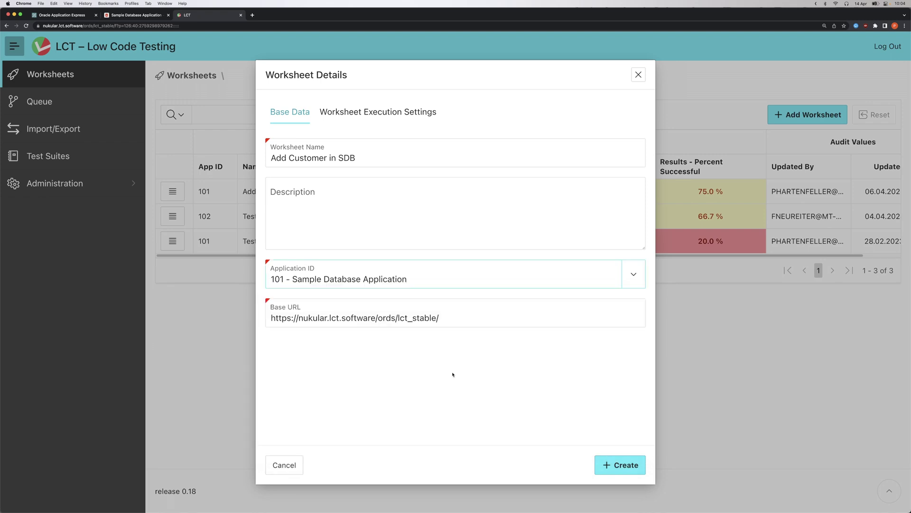
{"action": "left_click", "coordinate": [631, 460]}
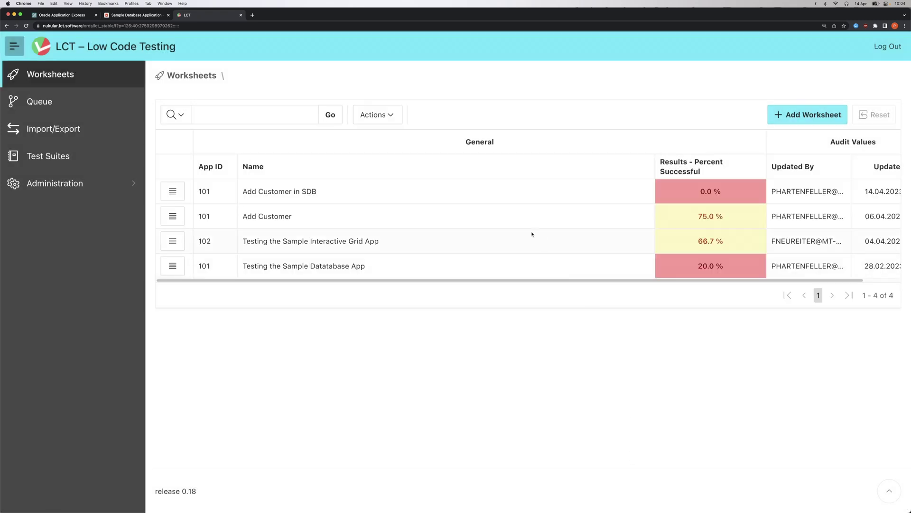
- Select the new Add Customer in SDB row and open its actions menu
{"action": "left_click", "coordinate": [161, 189]}
{"action": "left_click", "coordinate": [162, 189]}
{"action": "left_click", "coordinate": [202, 216]}
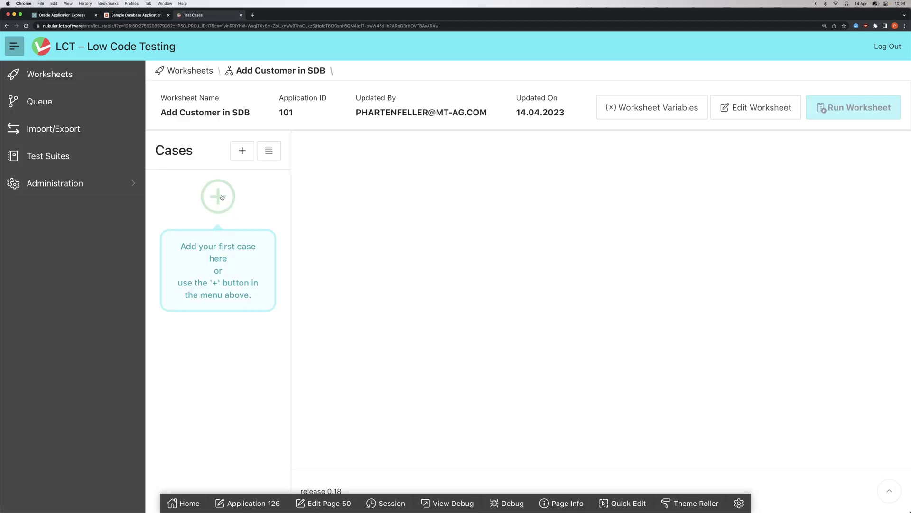
- Start a new empty test case and name it for adding the sample customer
{"action": "left_click", "coordinate": [221, 197]}
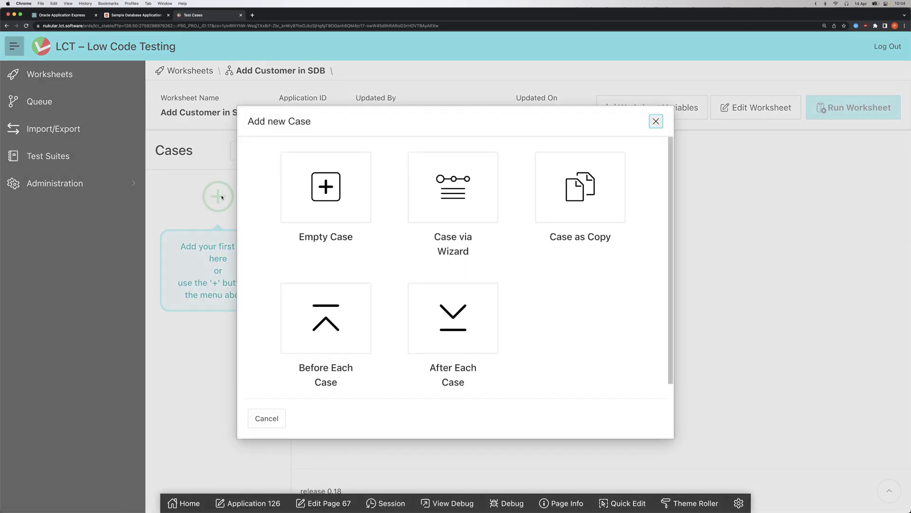
{"action": "left_click", "coordinate": [469, 193]}
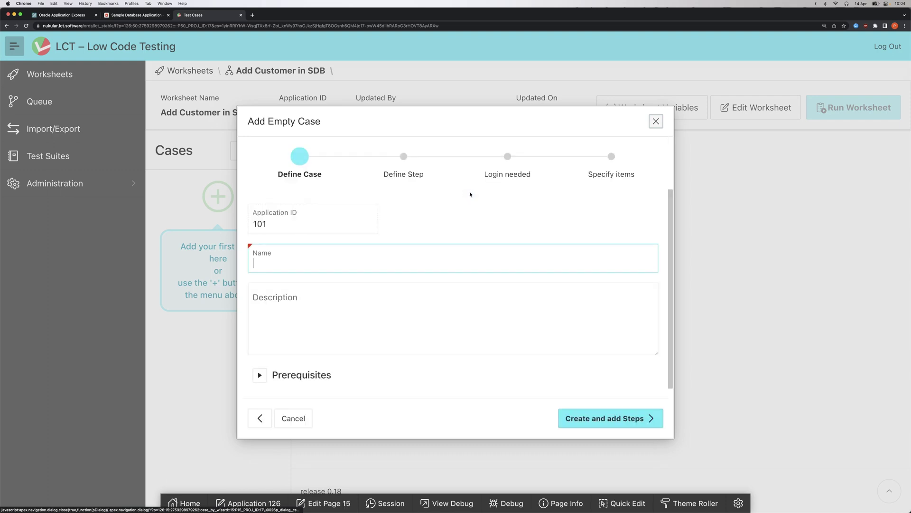
{"action": "type", "text": "Add"}
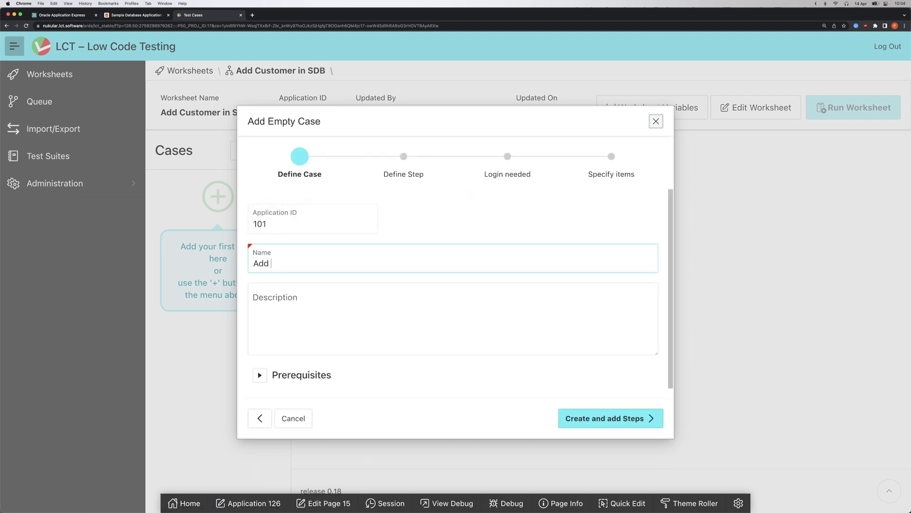
{"action": "type", "text": " John Doe"}
- Create the case and set its step to fillForm tested on page 7 - Customer Details
{"action": "left_click", "coordinate": [598, 420]}
{"action": "left_click", "coordinate": [368, 219]}
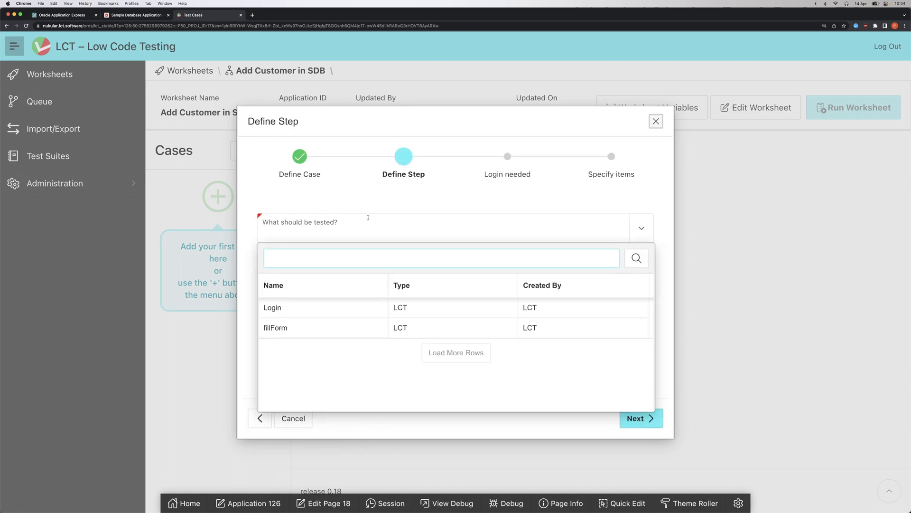
{"action": "left_click", "coordinate": [285, 327]}
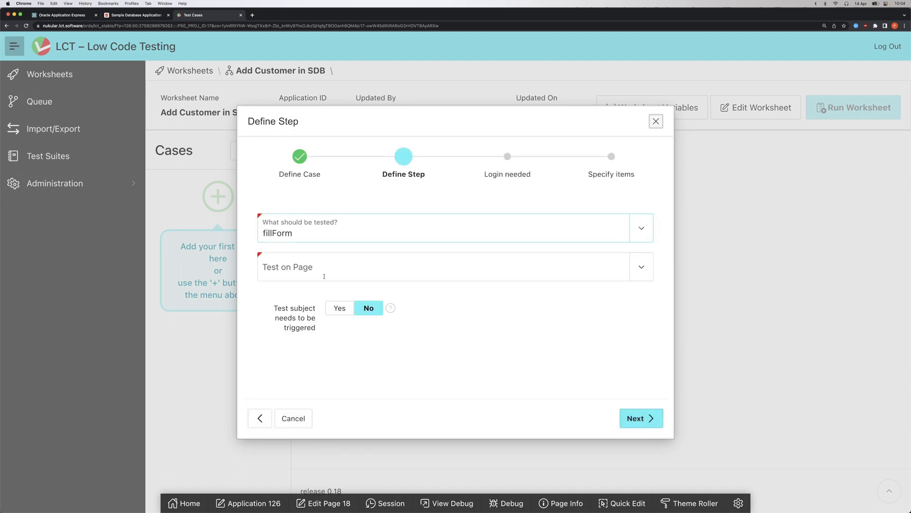
{"action": "left_click", "coordinate": [326, 257]}
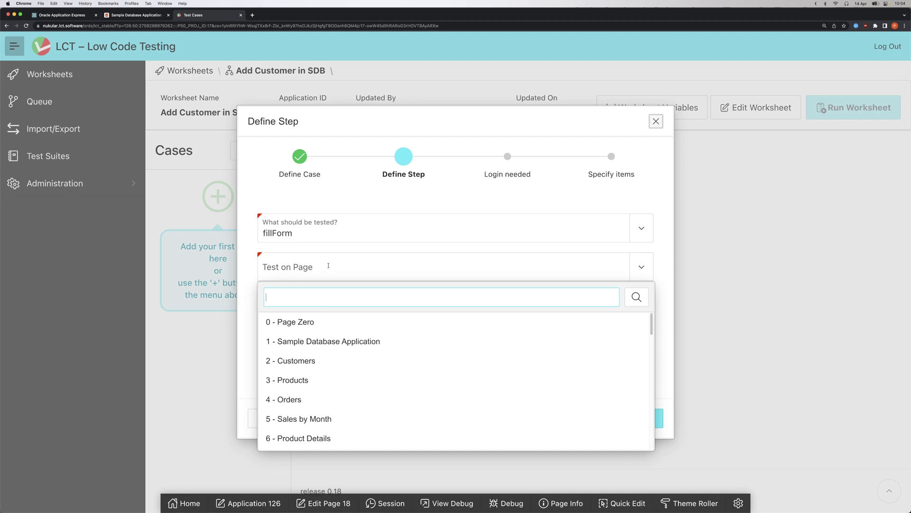
{"action": "scroll", "coordinate": [306, 428], "scroll_direction": "down", "scroll_amount": 1}
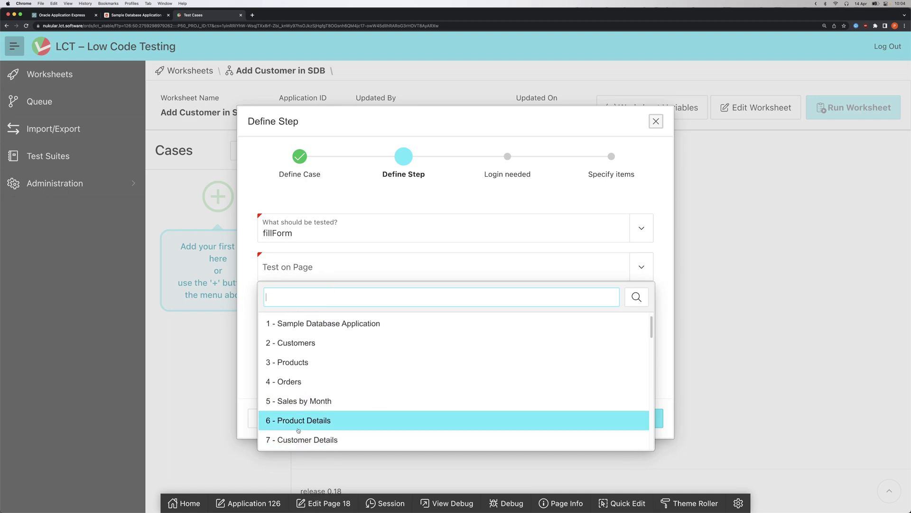
{"action": "left_click", "coordinate": [307, 440]}
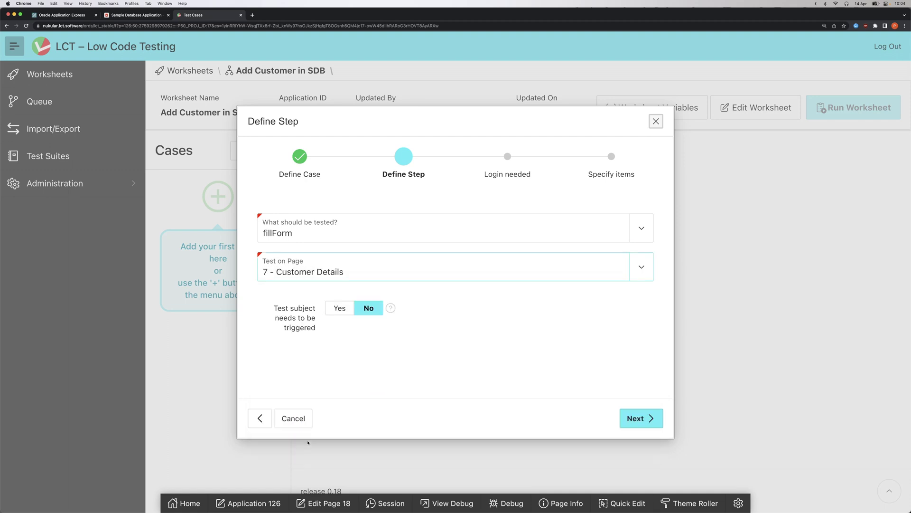
- Require a trigger: clicking the Create Customer element on page 2 - Customers
{"action": "left_click", "coordinate": [341, 311]}
{"action": "scroll", "coordinate": [346, 313], "scroll_direction": "down", "scroll_amount": 2}
{"action": "left_click", "coordinate": [352, 320]}
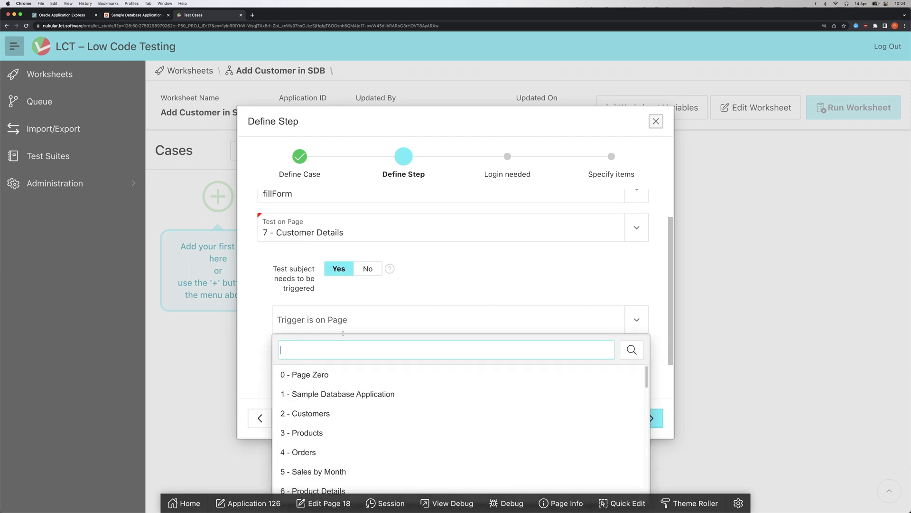
{"action": "left_click", "coordinate": [317, 412]}
{"action": "scroll", "coordinate": [322, 364], "scroll_direction": "down", "scroll_amount": 1}
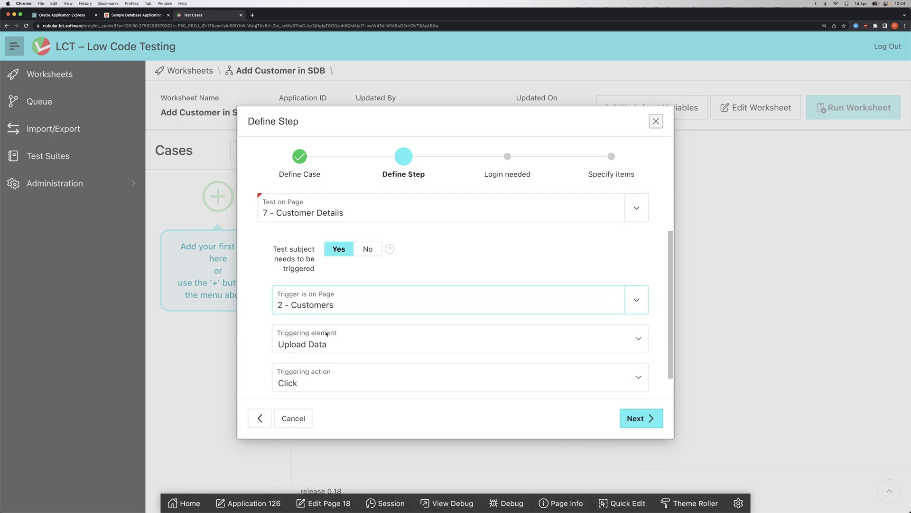
{"action": "left_click", "coordinate": [326, 333]}
{"action": "left_click", "coordinate": [324, 340]}
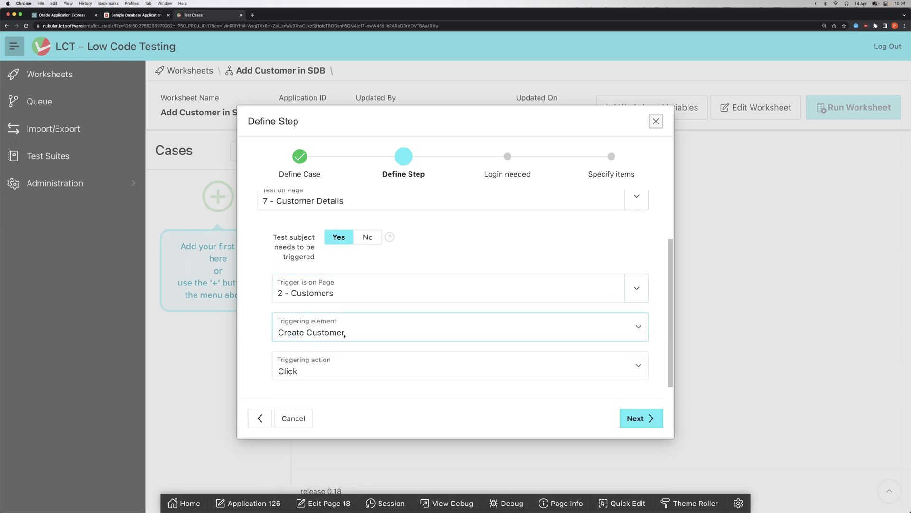
{"action": "scroll", "coordinate": [428, 332], "scroll_direction": "up", "scroll_amount": 2}
{"action": "left_click", "coordinate": [641, 418]}
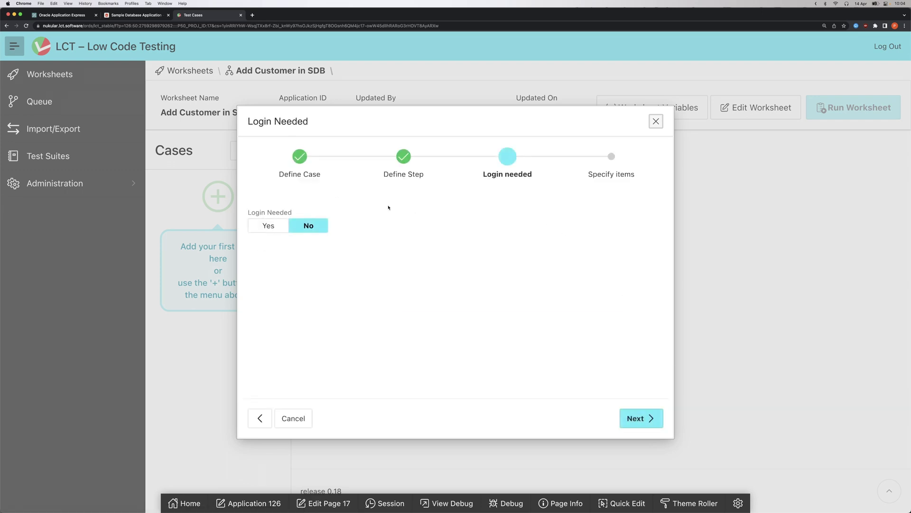
- Require a login and have the login step fill in the username with fillField
{"action": "left_click", "coordinate": [280, 227]}
{"action": "scroll", "coordinate": [324, 259], "scroll_direction": "down", "scroll_amount": 2}
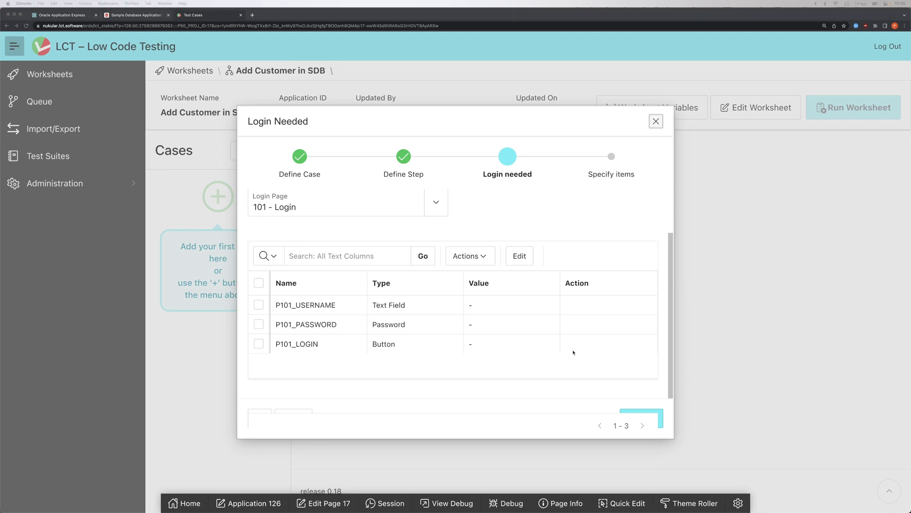
{"action": "double_click", "coordinate": [521, 310]}
{"action": "type", "text": "johndoe"}
{"action": "left_click", "coordinate": [606, 309]}
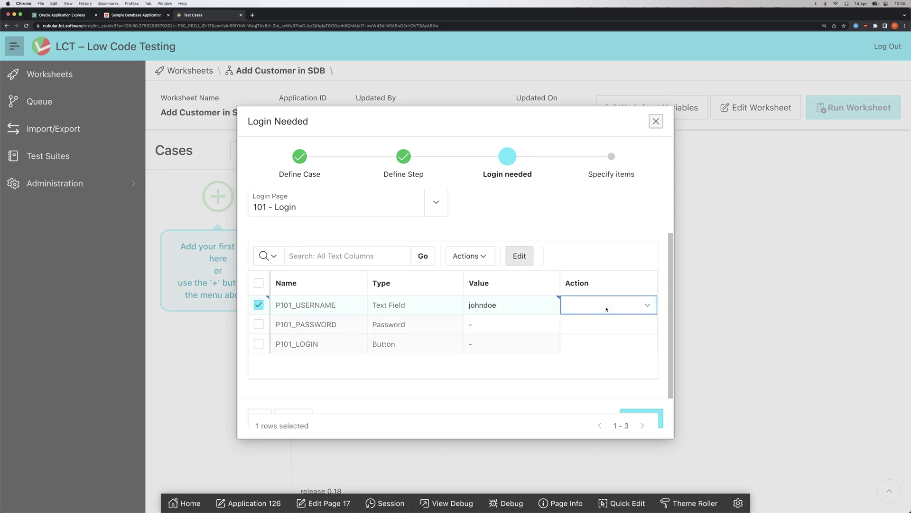
{"action": "left_click", "coordinate": [606, 309]}
{"action": "left_click", "coordinate": [603, 315]}
- Enter the account password with fillField and set the P101_LOGIN button's action to click
{"action": "double_click", "coordinate": [503, 325]}
{"action": "type", "text": "12345"}
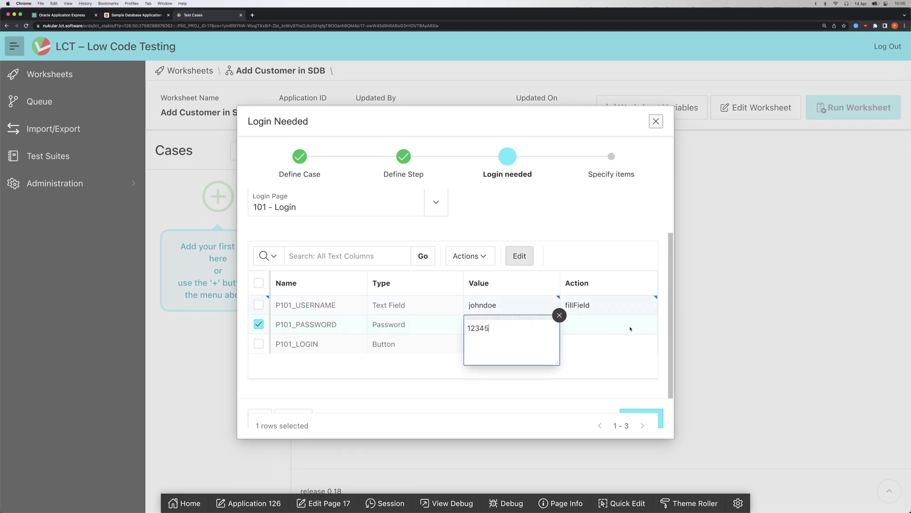
{"action": "left_click", "coordinate": [605, 324]}
{"action": "left_click", "coordinate": [602, 334]}
{"action": "left_click", "coordinate": [598, 345]}
{"action": "left_click", "coordinate": [598, 345]}
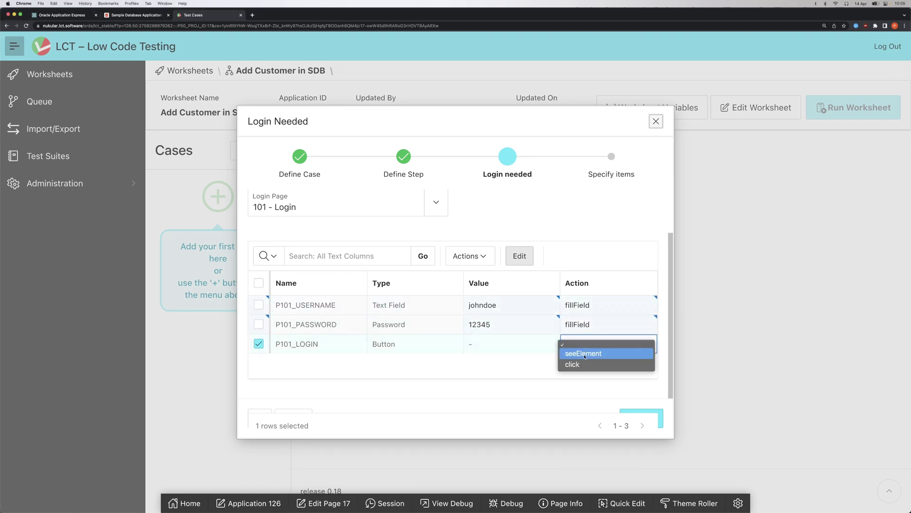
{"action": "left_click", "coordinate": [584, 364]}
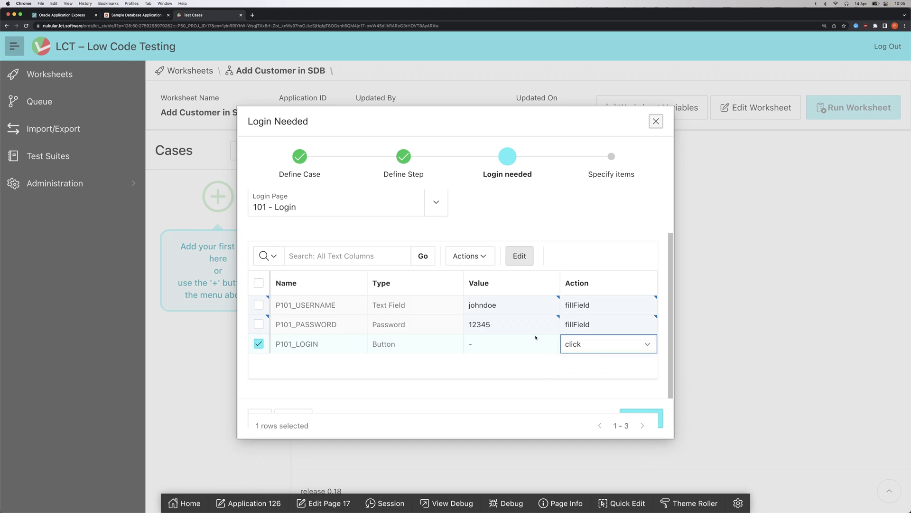
{"action": "left_click", "coordinate": [660, 416]}
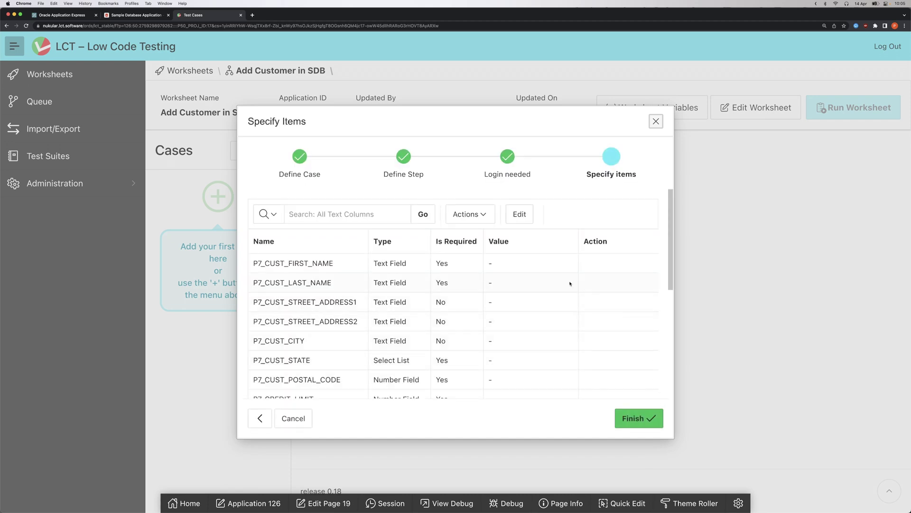
- Enter the sample customer's first and last names, each with the fillField action
{"action": "scroll", "coordinate": [385, 299], "scroll_direction": "down", "scroll_amount": 3}
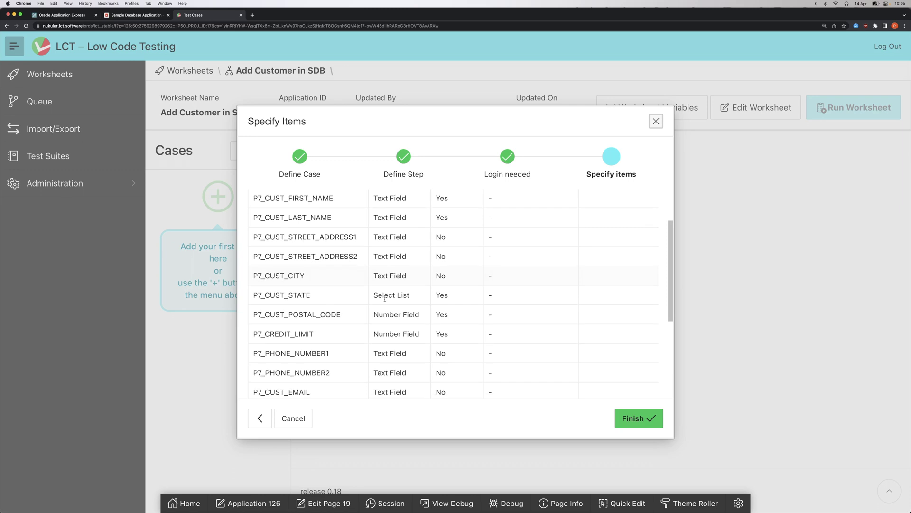
{"action": "scroll", "coordinate": [385, 299], "scroll_direction": "up", "scroll_amount": 3}
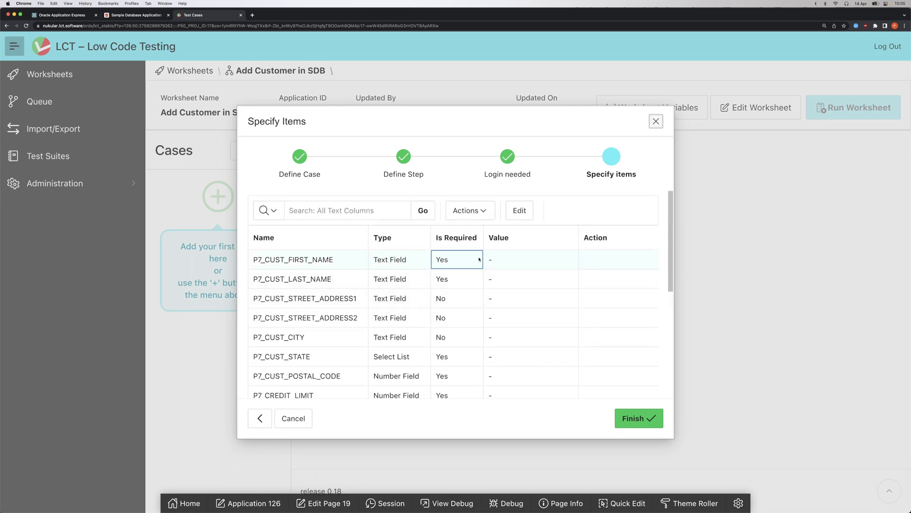
{"action": "double_click", "coordinate": [511, 259]}
{"action": "type", "text": "John"}
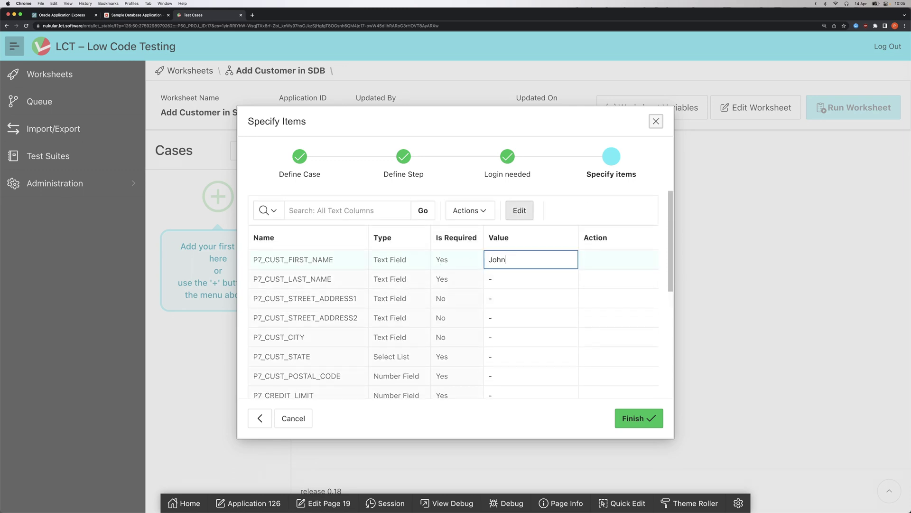
{"action": "left_click", "coordinate": [612, 263]}
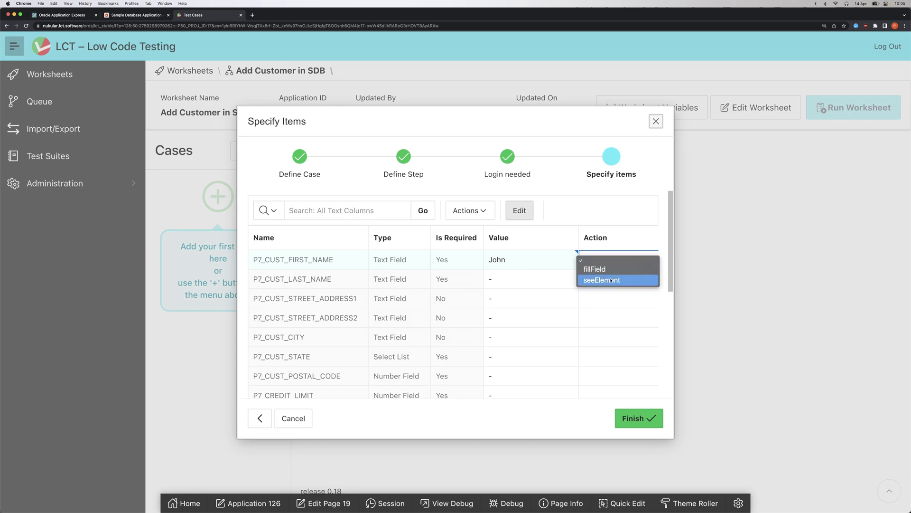
{"action": "left_click", "coordinate": [619, 270]}
{"action": "left_click", "coordinate": [526, 277]}
{"action": "type", "text": "Doe"}
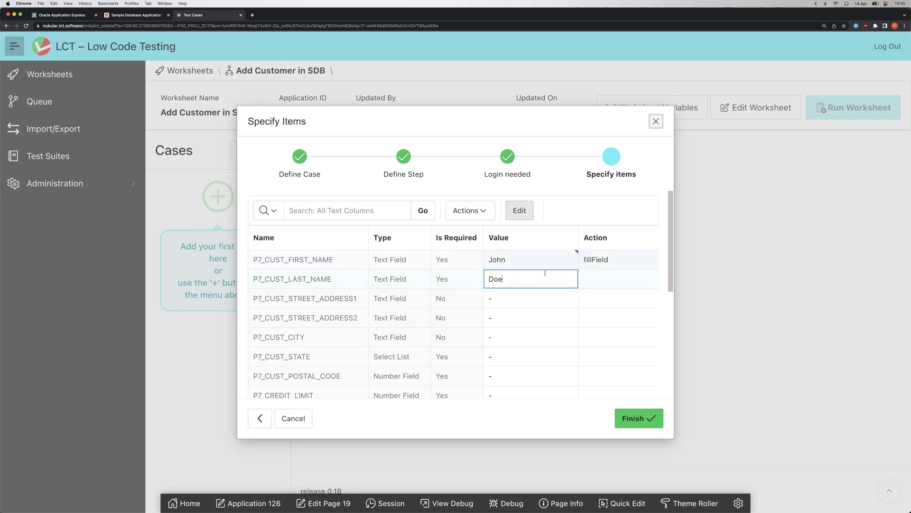
{"action": "left_click", "coordinate": [607, 281]}
{"action": "left_click", "coordinate": [607, 287]}
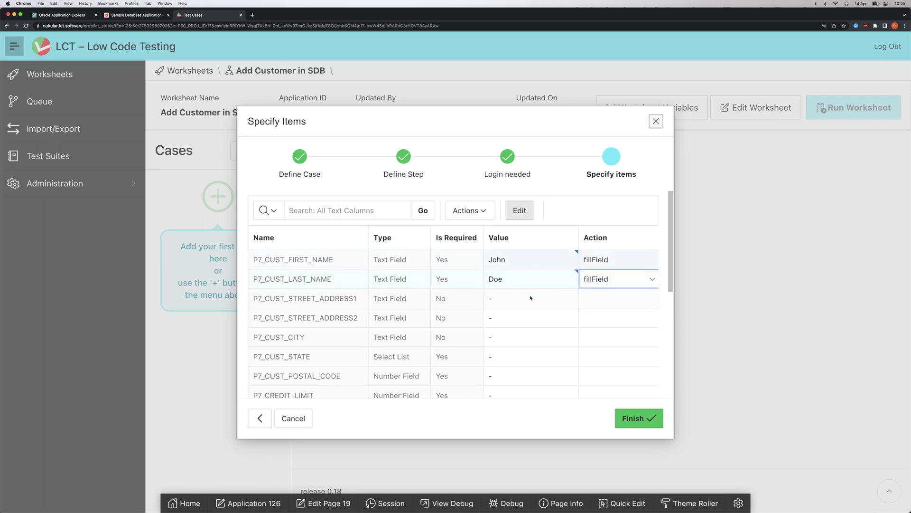
- Set the customer state to New York with the selectOption action
{"action": "scroll", "coordinate": [529, 301], "scroll_direction": "down", "scroll_amount": 1}
{"action": "left_click", "coordinate": [528, 349]}
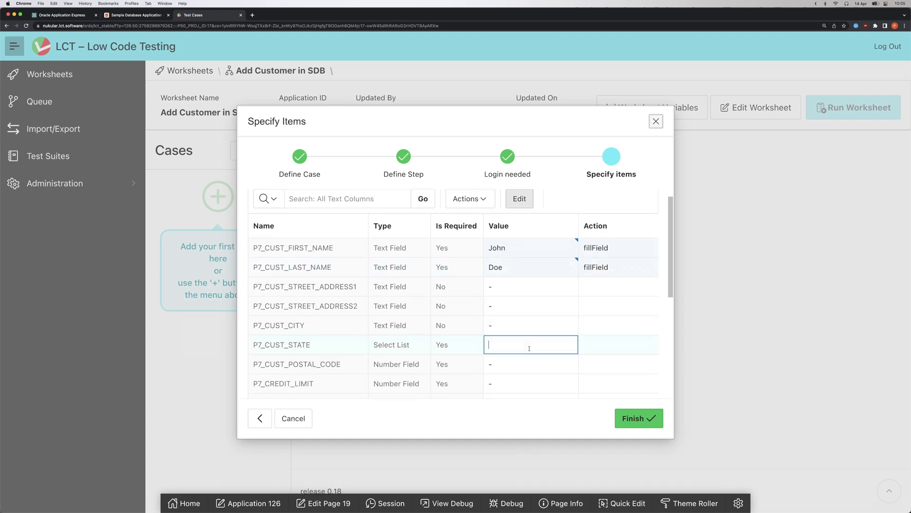
{"action": "type", "text": "New YOrk"}
{"action": "key", "text": "BackSpace"}
{"action": "key", "text": "BackSpace"}
{"action": "key", "text": "BackSpace"}
{"action": "type", "text": "ork"}
{"action": "key", "text": "Tab"}
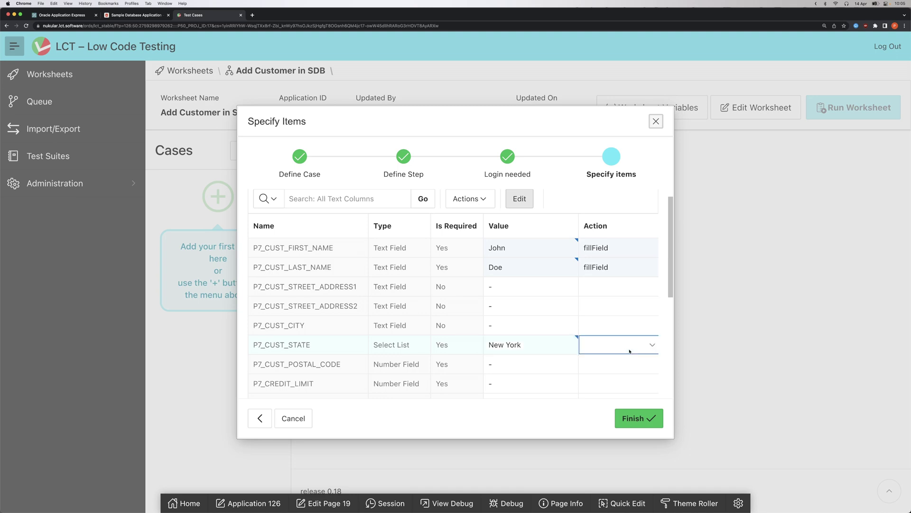
{"action": "left_click", "coordinate": [617, 345]}
{"action": "left_click", "coordinate": [618, 354]}
- Fill in the postal code with fillField and enter credit limit 1234
{"action": "scroll", "coordinate": [517, 338], "scroll_direction": "down", "scroll_amount": 2}
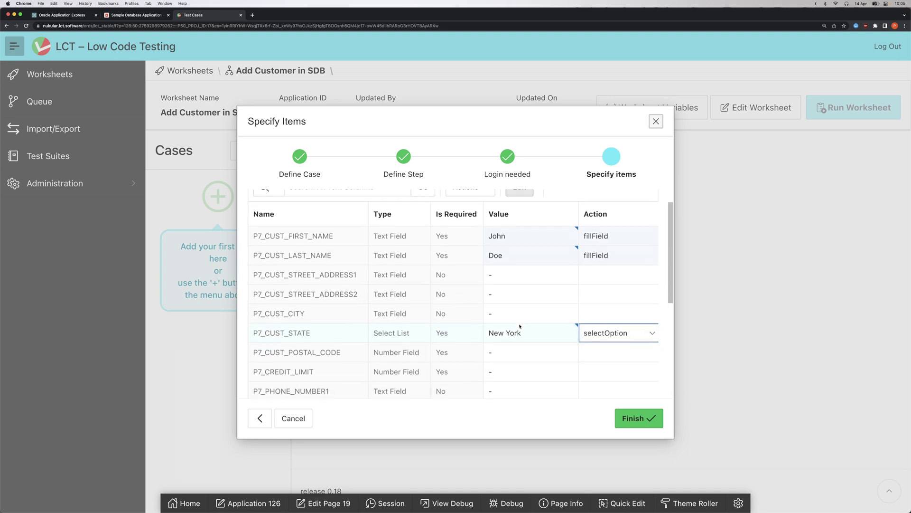
{"action": "left_click", "coordinate": [519, 333]}
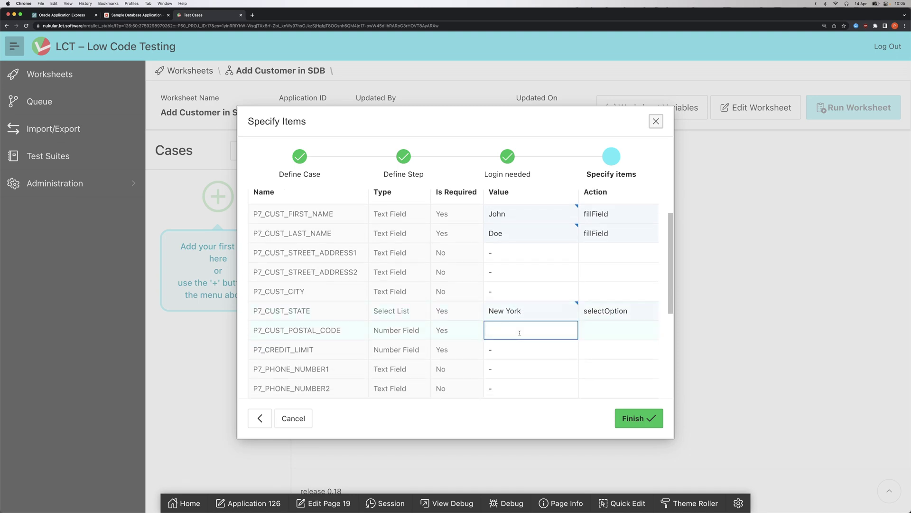
{"action": "type", "text": "1"}
{"action": "type", "text": "0117"}
{"action": "left_click", "coordinate": [603, 335]}
{"action": "left_click", "coordinate": [599, 346]}
{"action": "scroll", "coordinate": [540, 335], "scroll_direction": "down", "scroll_amount": 2}
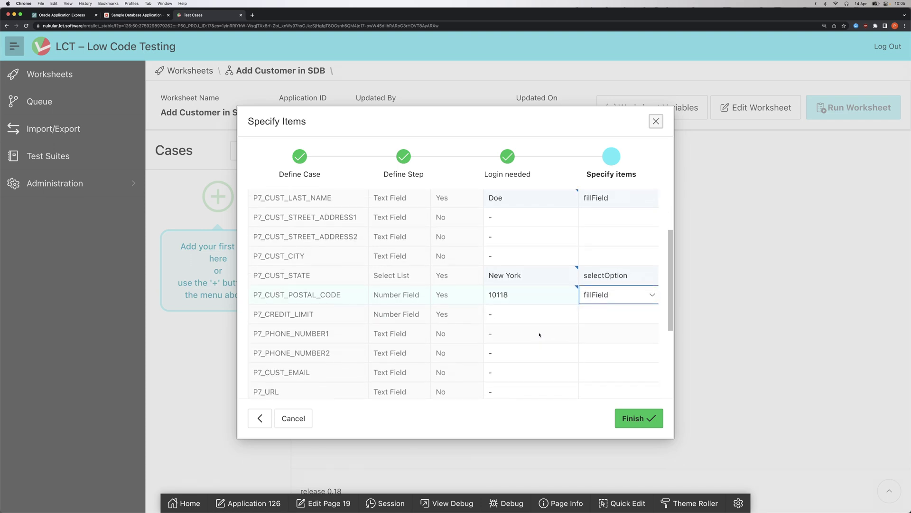
{"action": "left_click", "coordinate": [525, 314]}
{"action": "type", "text": "1234"}
{"action": "key", "text": "Tab"}
{"action": "key", "text": "Return"}
- Confirm the state stays New York, set the CREATE button to click, and finish the wizard
{"action": "double_click", "coordinate": [517, 275]}
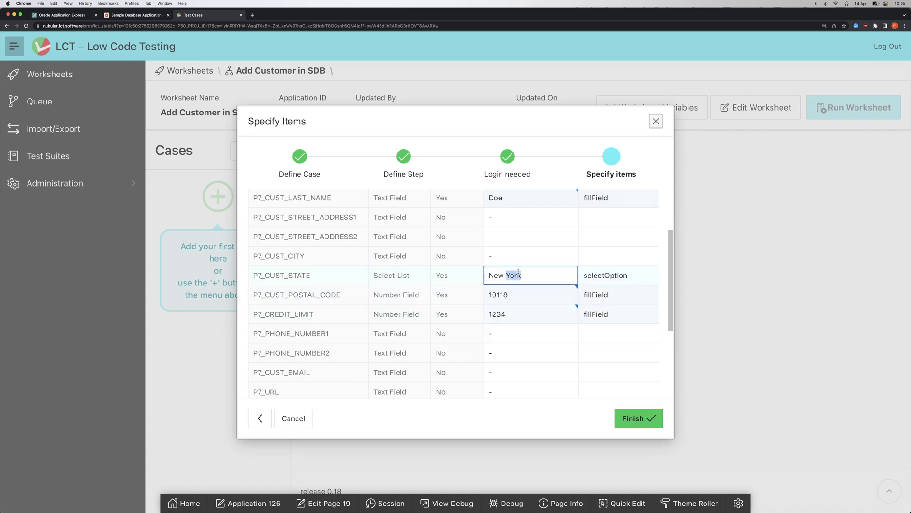
{"action": "left_click", "coordinate": [519, 274]}
{"action": "scroll", "coordinate": [494, 321], "scroll_direction": "down", "scroll_amount": 3}
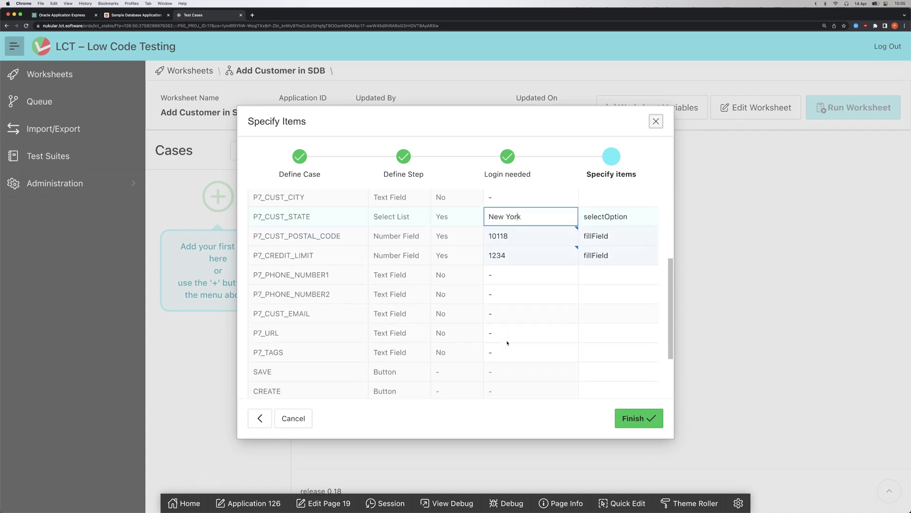
{"action": "scroll", "coordinate": [508, 343], "scroll_direction": "down", "scroll_amount": 4}
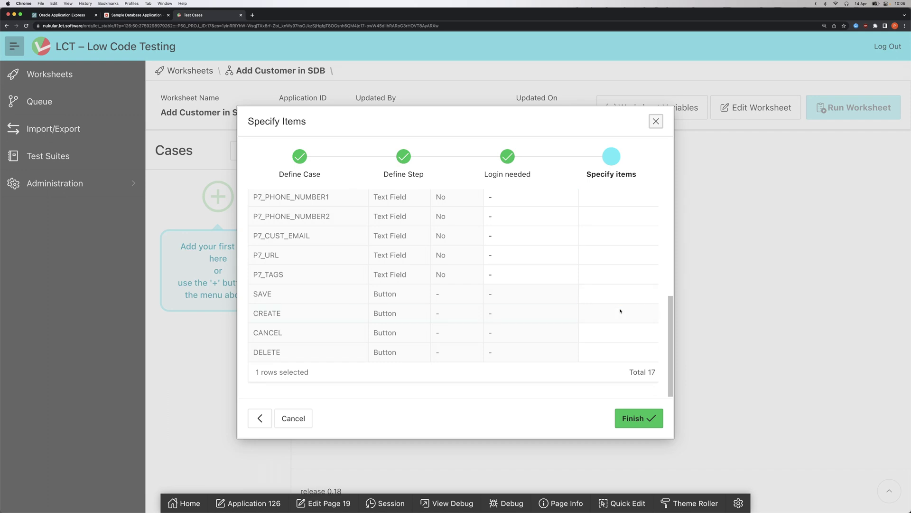
{"action": "left_click", "coordinate": [620, 311]}
{"action": "left_click", "coordinate": [594, 328]}
{"action": "scroll", "coordinate": [566, 307], "scroll_direction": "up", "scroll_amount": 1}
{"action": "scroll", "coordinate": [566, 307], "scroll_direction": "up", "scroll_amount": 2}
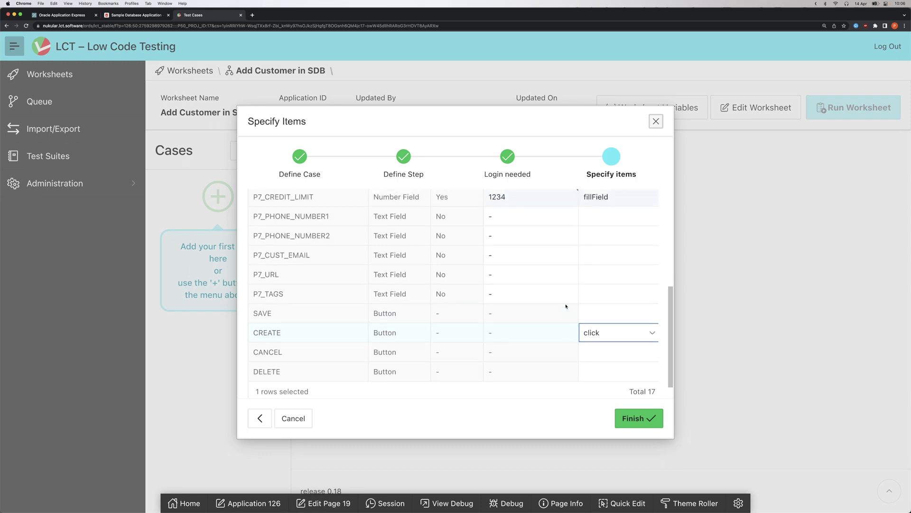
{"action": "left_click", "coordinate": [636, 418]}
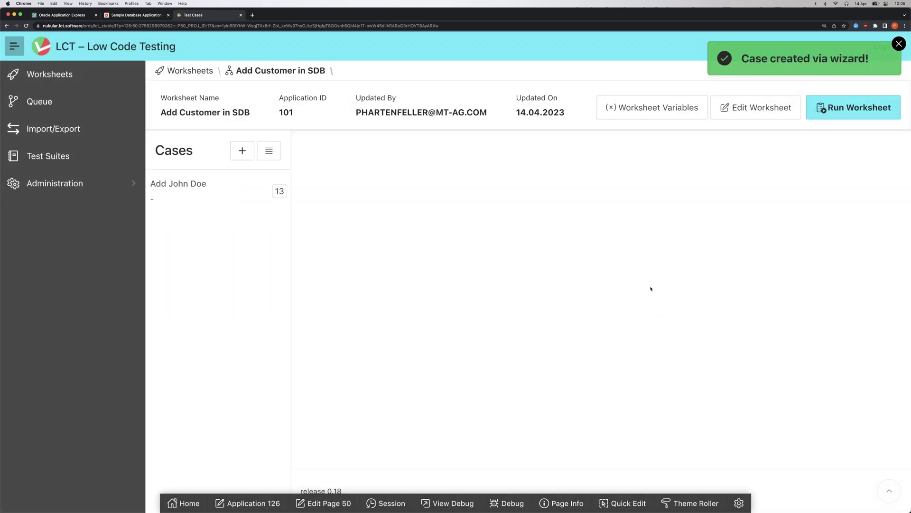
- Open the new add-customer case and scroll through its 13 steps, ending with fillForm CREATE Button
{"action": "left_click", "coordinate": [258, 188]}
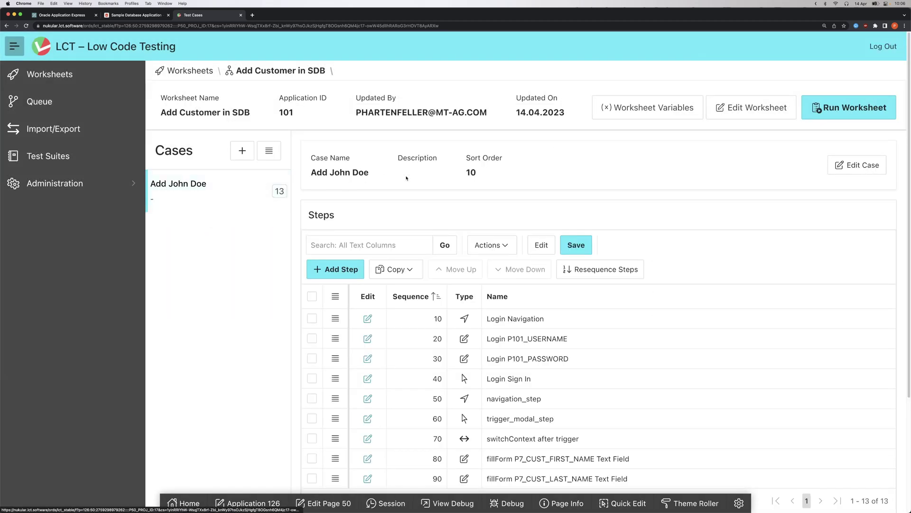
{"action": "scroll", "coordinate": [426, 179], "scroll_direction": "down", "scroll_amount": 1}
{"action": "scroll", "coordinate": [426, 179], "scroll_direction": "down", "scroll_amount": 3}
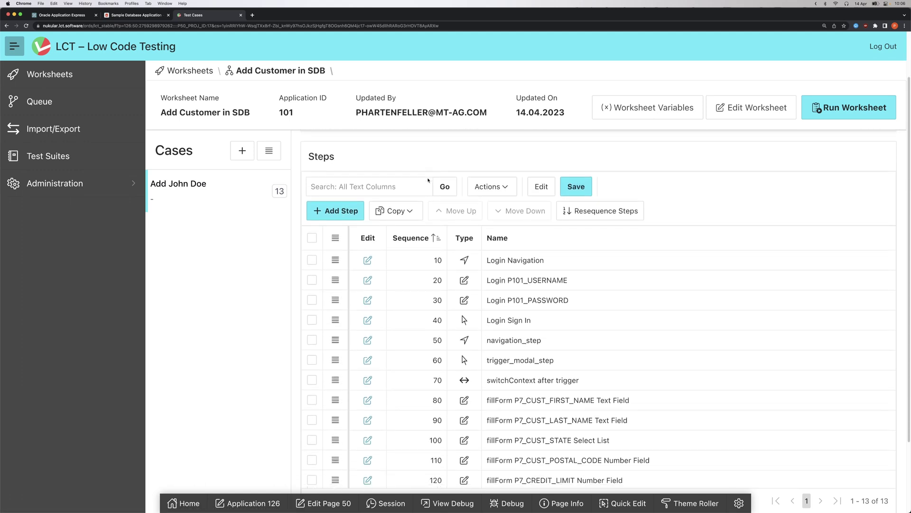
{"action": "scroll", "coordinate": [429, 180], "scroll_direction": "down", "scroll_amount": 2}
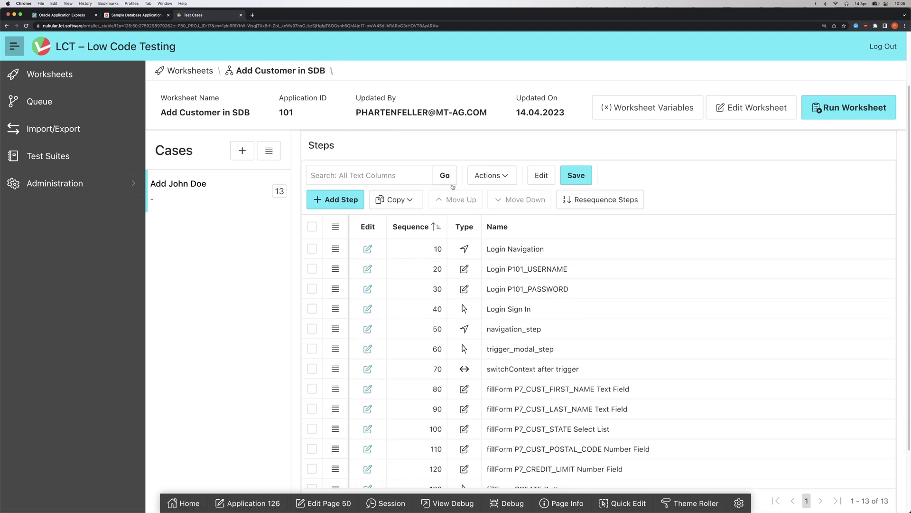
{"action": "scroll", "coordinate": [458, 210], "scroll_direction": "down", "scroll_amount": 1}
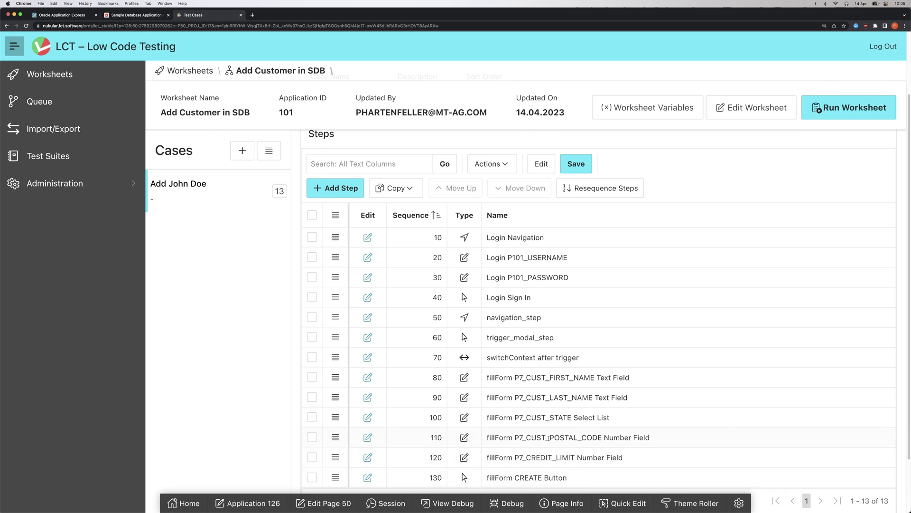
{"action": "scroll", "coordinate": [532, 380], "scroll_direction": "up", "scroll_amount": 1}
{"action": "left_click", "coordinate": [368, 253]}
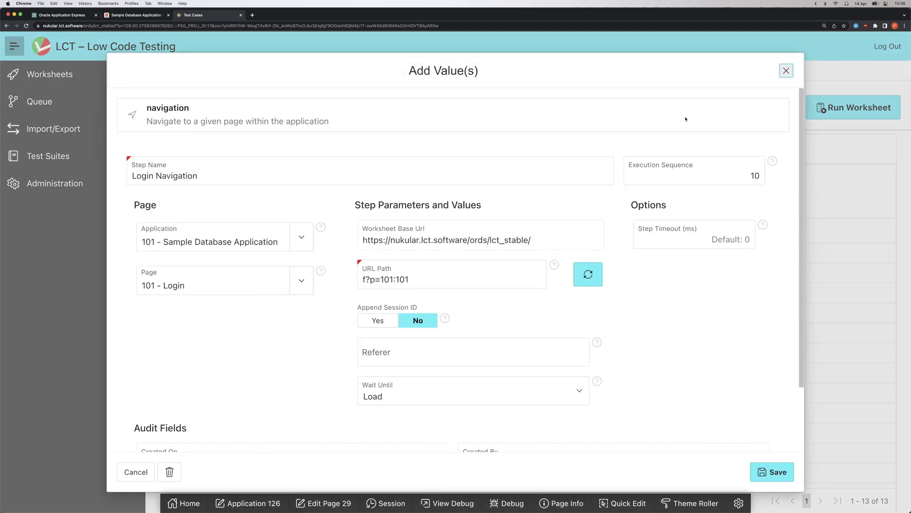
{"action": "left_click", "coordinate": [787, 72]}
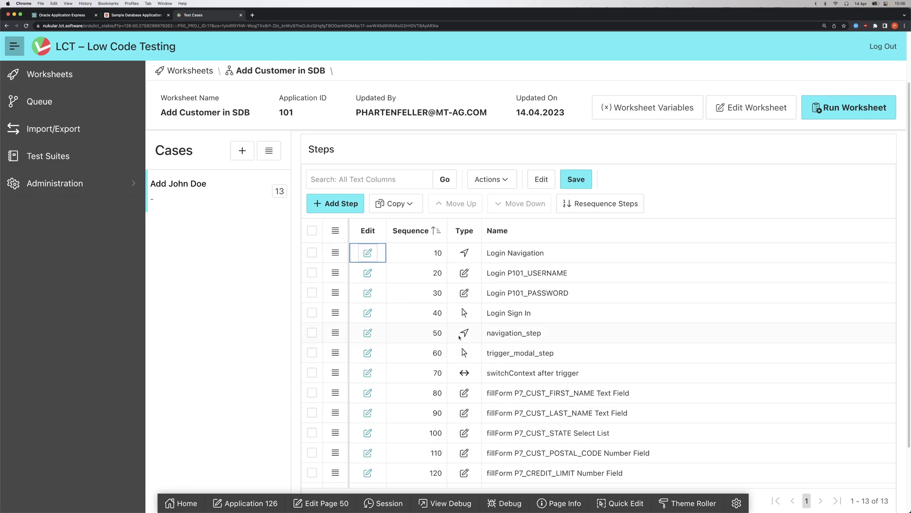
{"action": "left_click", "coordinate": [368, 273]}
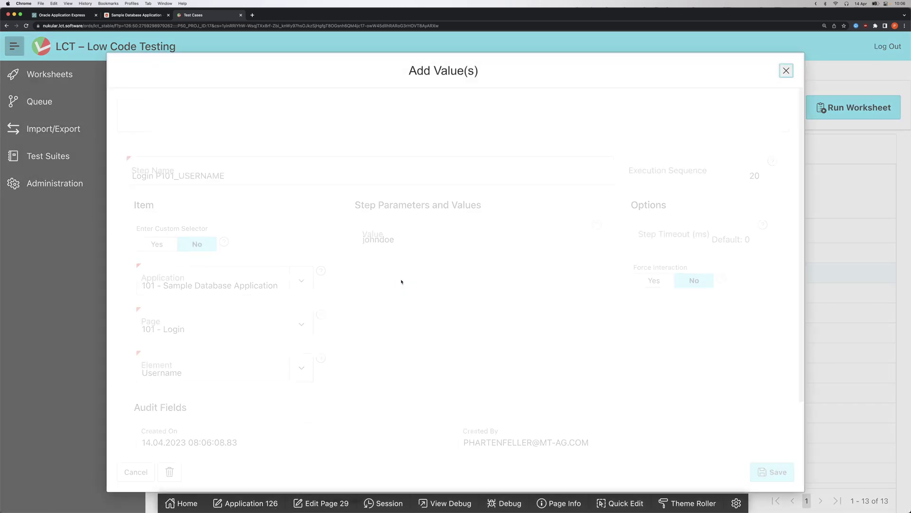
{"action": "left_click", "coordinate": [187, 375]}
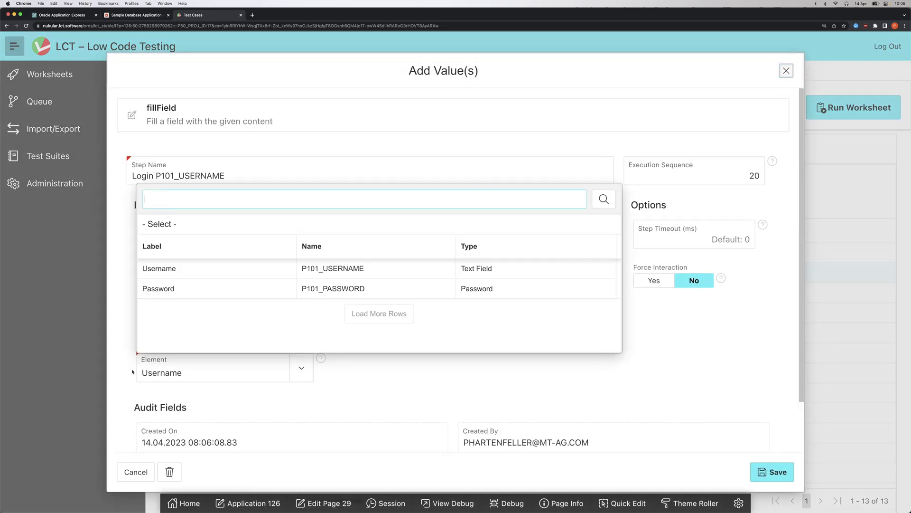
{"action": "left_click", "coordinate": [397, 396]}
{"action": "key", "text": "Tab"}
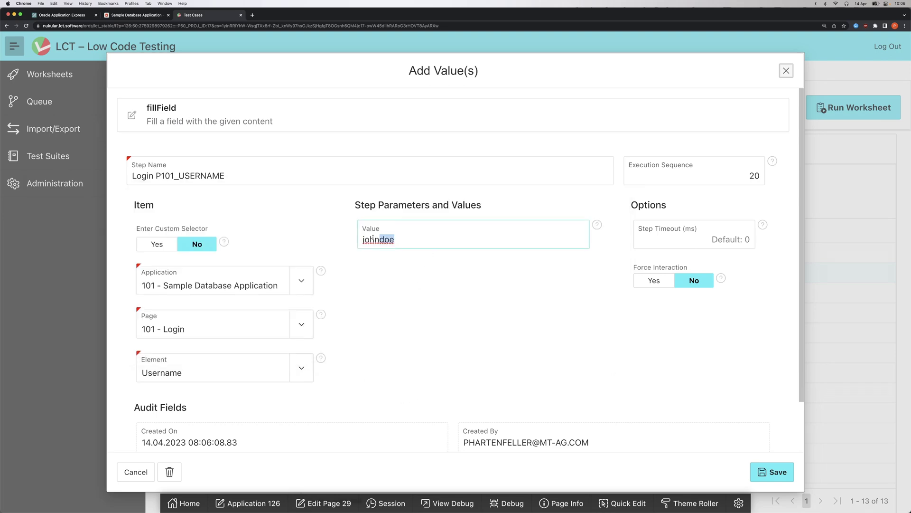
{"action": "left_click", "coordinate": [786, 70]}
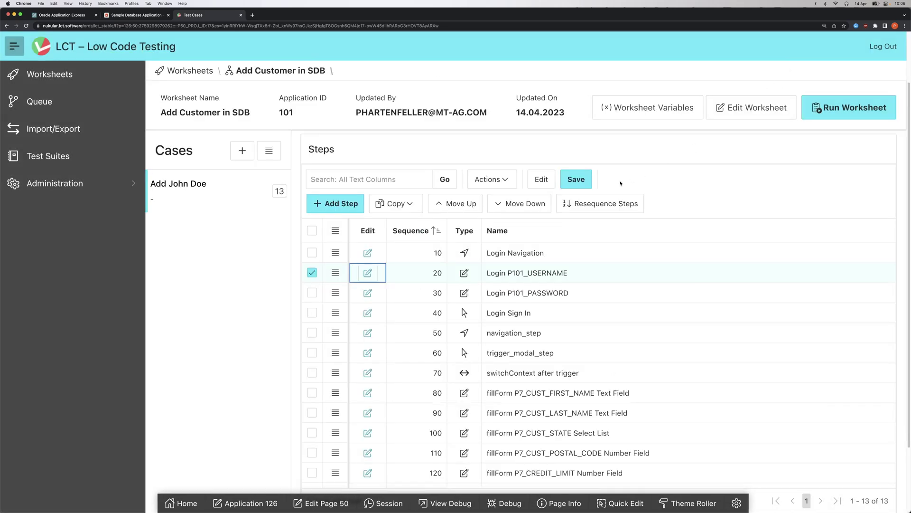
{"action": "left_click", "coordinate": [368, 312]}
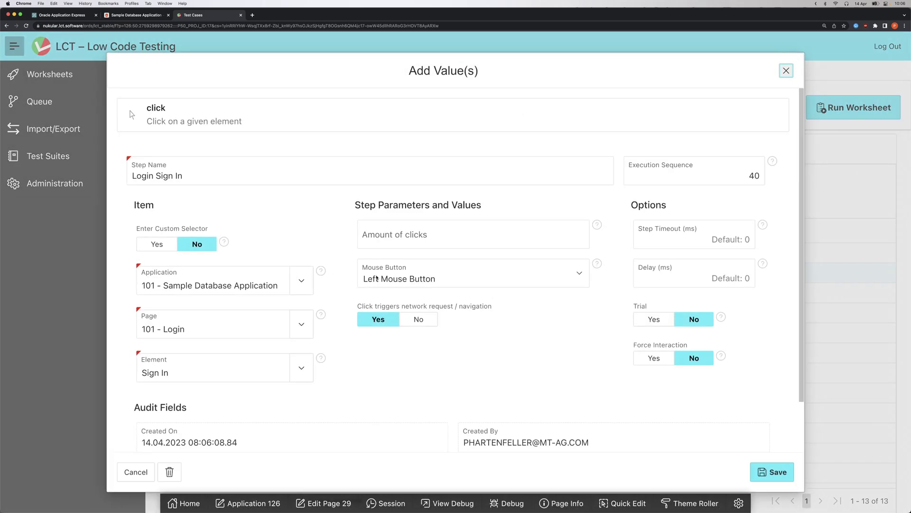
{"action": "left_click", "coordinate": [223, 375]}
{"action": "left_click", "coordinate": [264, 267]}
{"action": "left_click", "coordinate": [786, 70]}
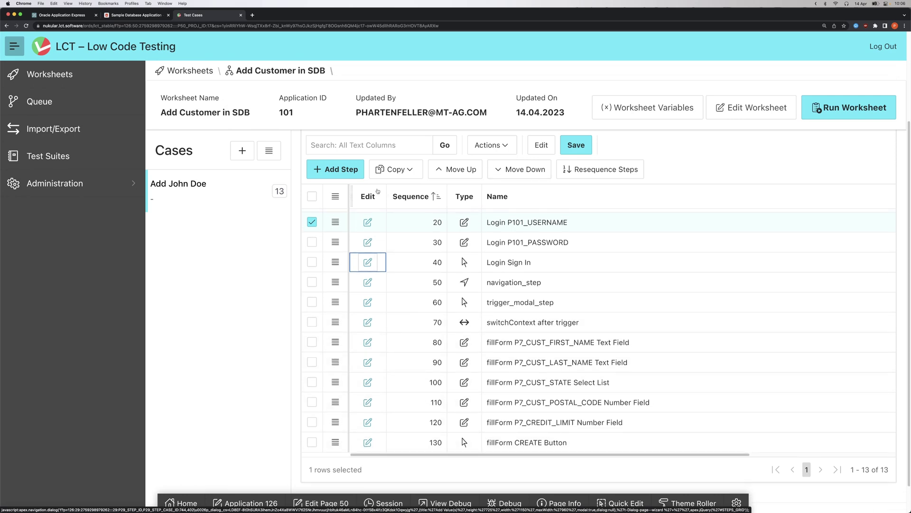
- Add a screenshot step named 'Screenshot' saving to file 'screenshot1'
{"action": "left_click", "coordinate": [335, 169]}
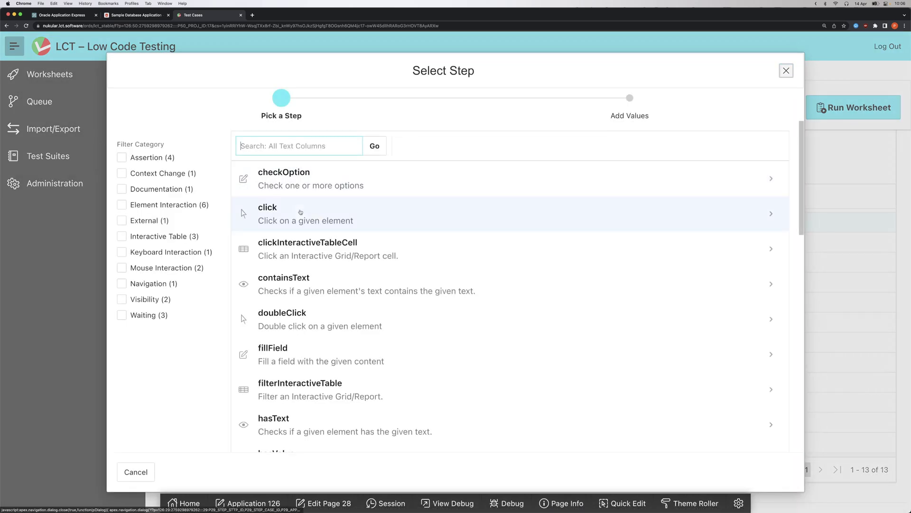
{"action": "scroll", "coordinate": [309, 218], "scroll_direction": "down", "scroll_amount": 2}
{"action": "scroll", "coordinate": [316, 237], "scroll_direction": "down", "scroll_amount": 6}
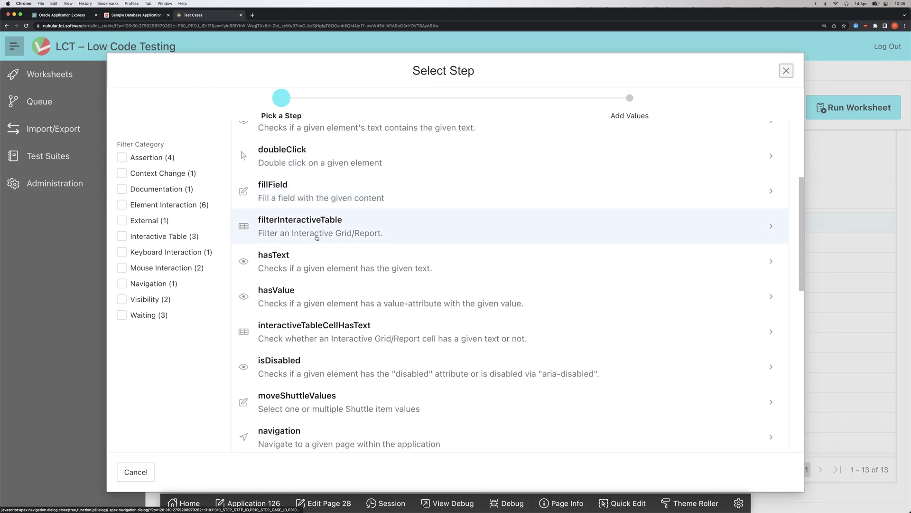
{"action": "scroll", "coordinate": [317, 238], "scroll_direction": "down", "scroll_amount": 4}
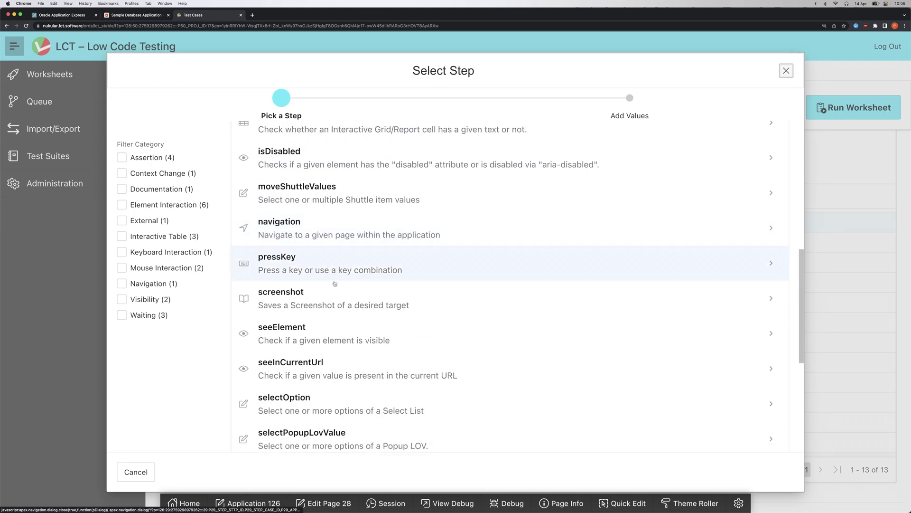
{"action": "left_click", "coordinate": [293, 291]}
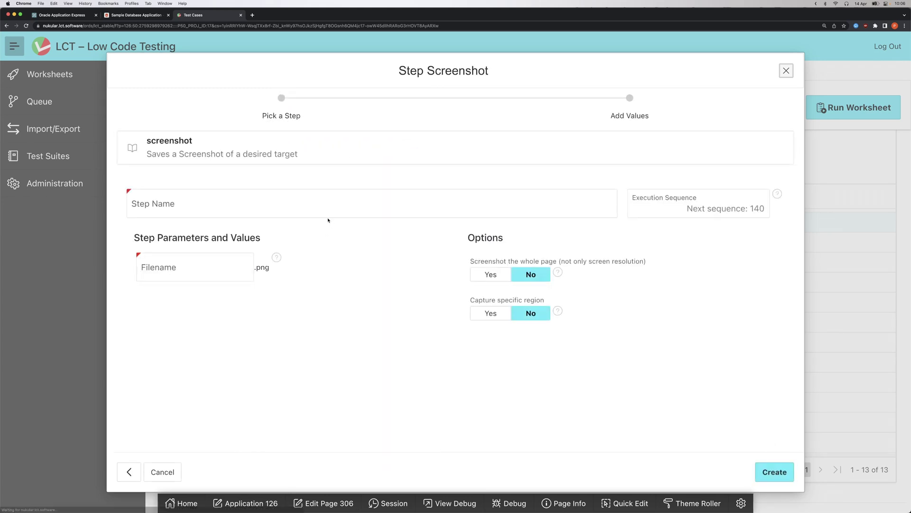
{"action": "left_click", "coordinate": [285, 209]}
{"action": "type", "text": "Screenshot"}
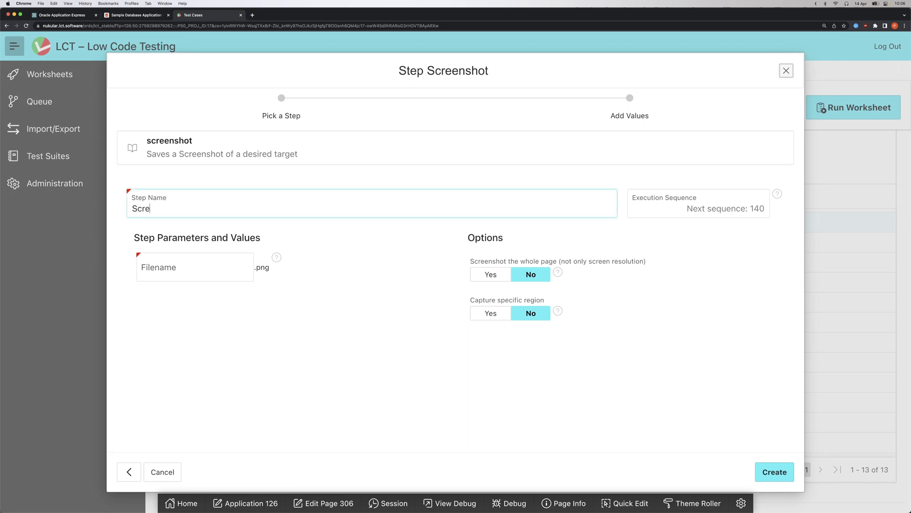
{"action": "left_click", "coordinate": [175, 262]}
{"action": "type", "text": "screen"}
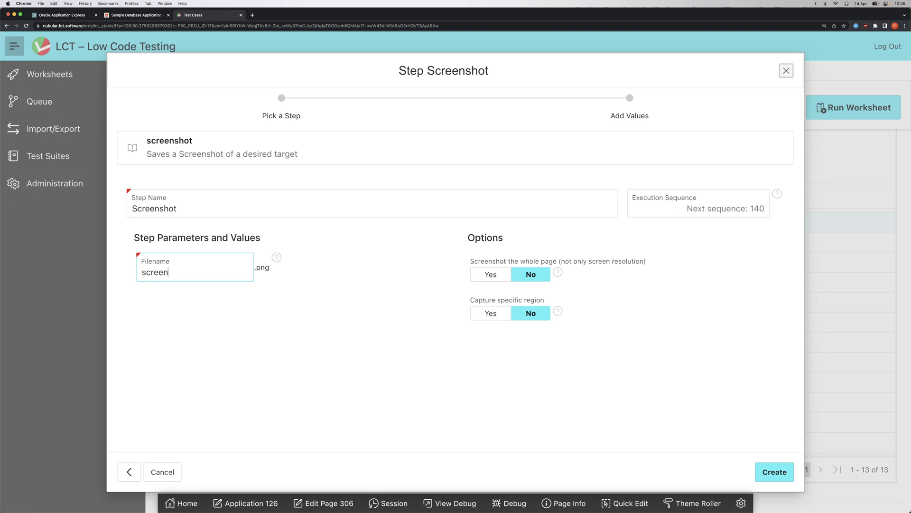
{"action": "type", "text": "shot1"}
{"action": "left_click", "coordinate": [774, 472]}
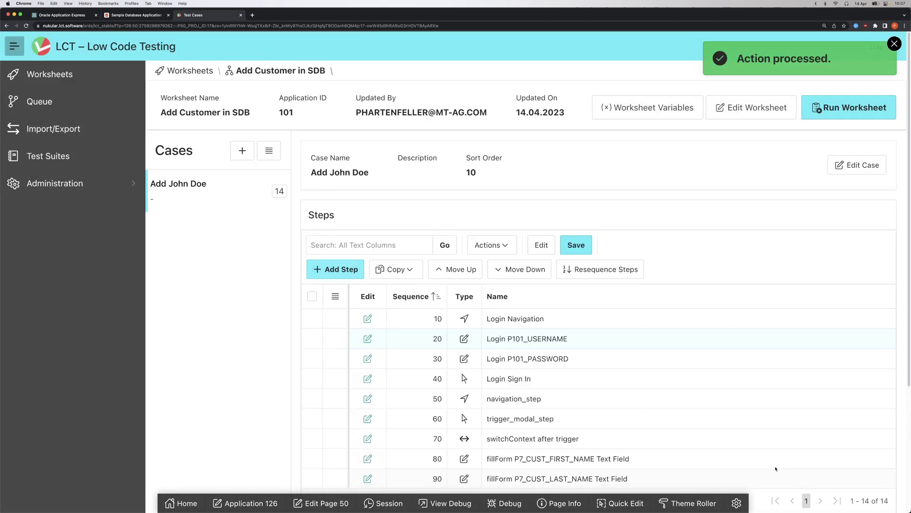
- Place the Screenshot step last at sequence 140, save, and review the CREATE Button step
{"action": "scroll", "coordinate": [664, 380], "scroll_direction": "down", "scroll_amount": 3}
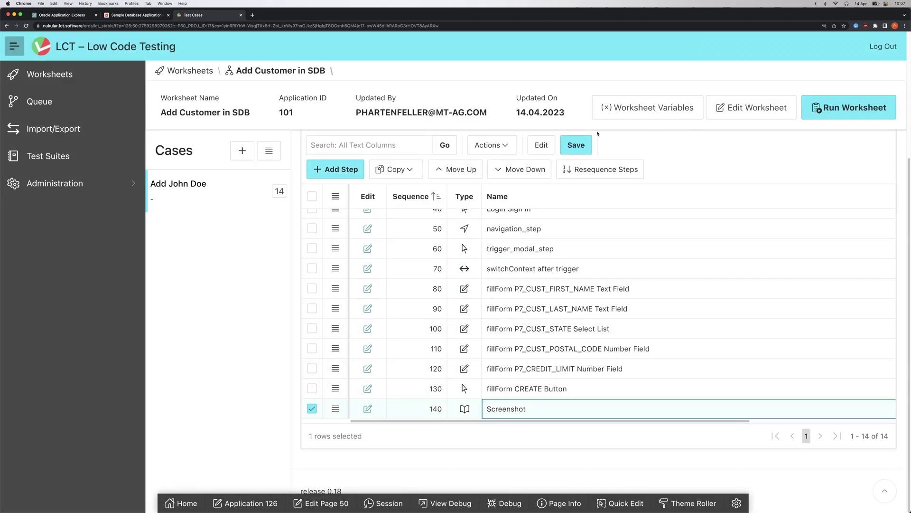
{"action": "left_click", "coordinate": [468, 174]}
{"action": "left_click", "coordinate": [518, 170]}
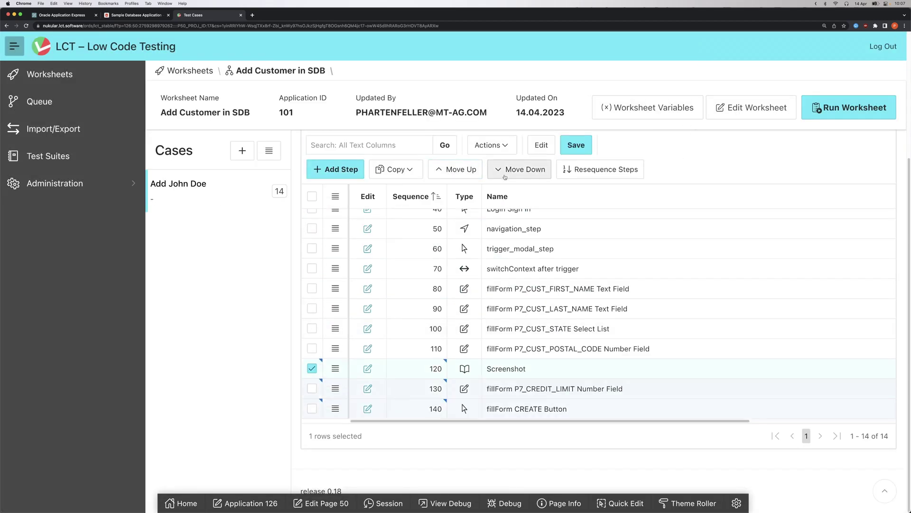
{"action": "left_click", "coordinate": [518, 170]}
{"action": "left_click", "coordinate": [576, 145]}
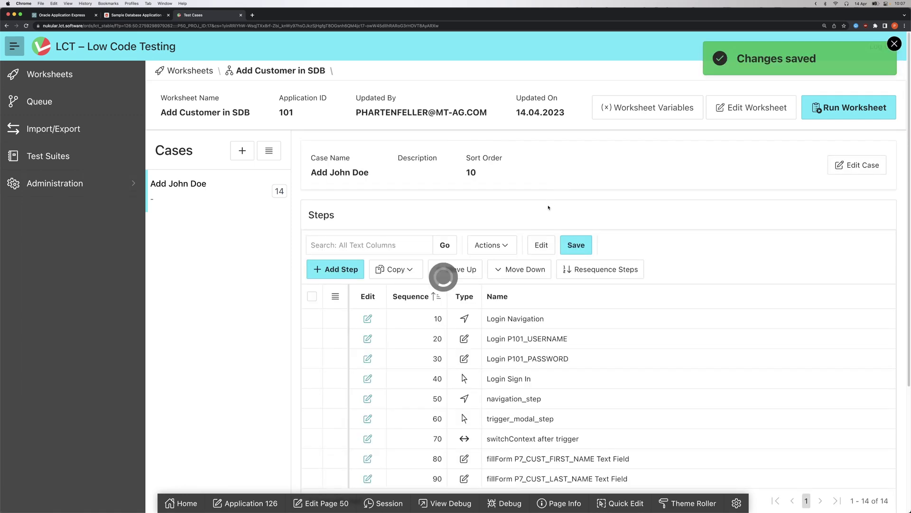
{"action": "left_click", "coordinate": [367, 407]}
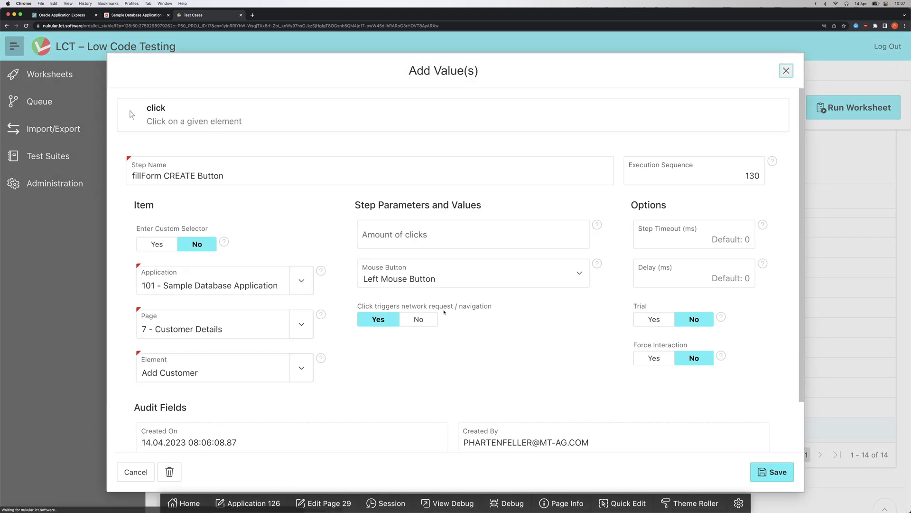
{"action": "left_click", "coordinate": [787, 71]}
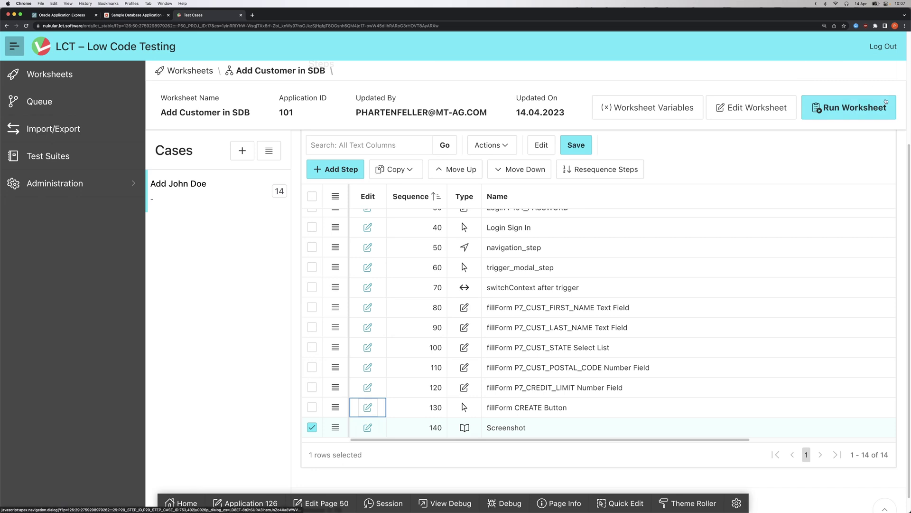
- Schedule the Add Customer in SDB worksheet to run immediately
{"action": "left_click", "coordinate": [853, 108]}
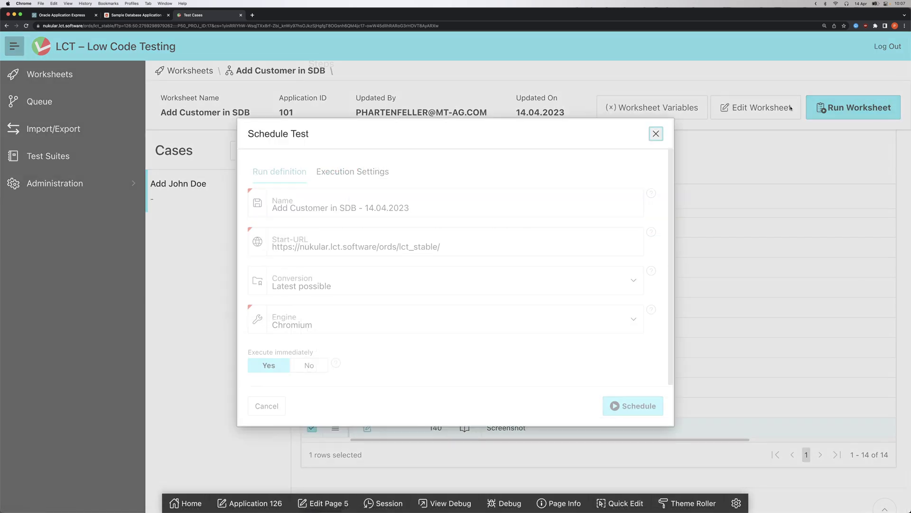
{"action": "left_click", "coordinate": [633, 406]}
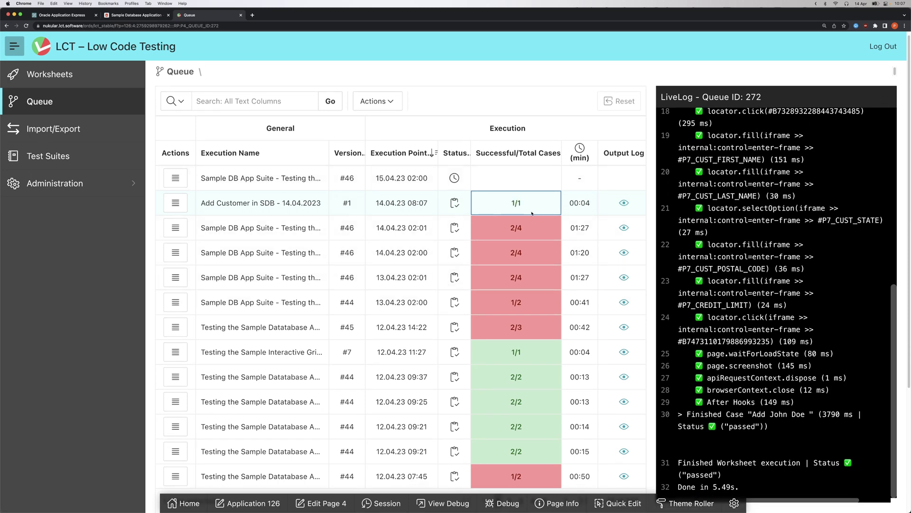
{"action": "left_click", "coordinate": [623, 203]}
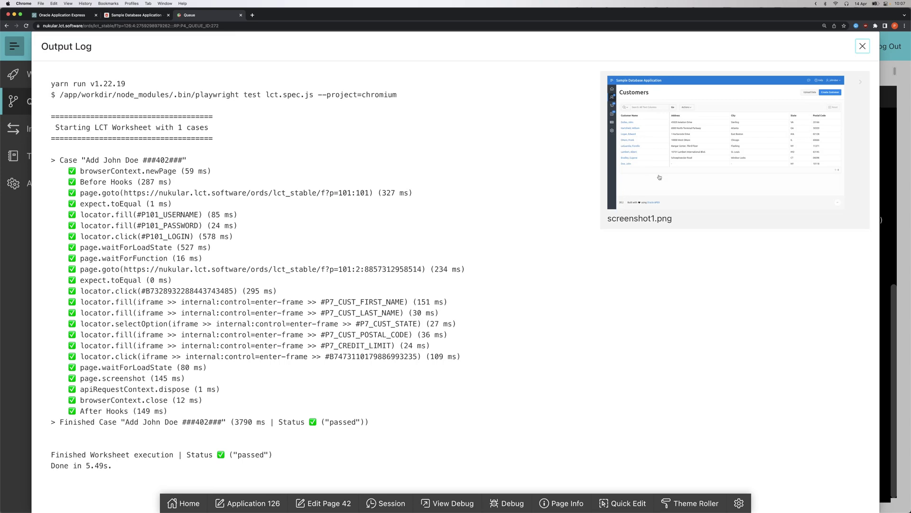
{"action": "left_click", "coordinate": [657, 176]}
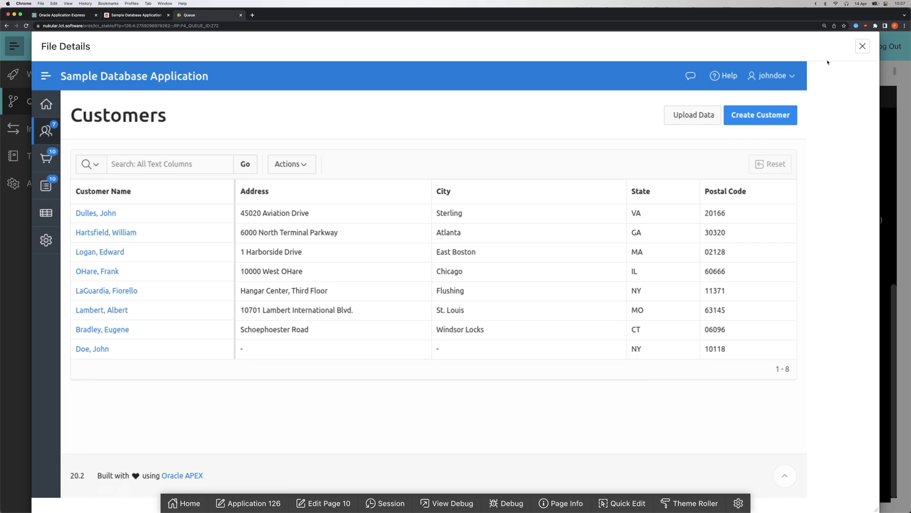
{"action": "left_click", "coordinate": [863, 46]}
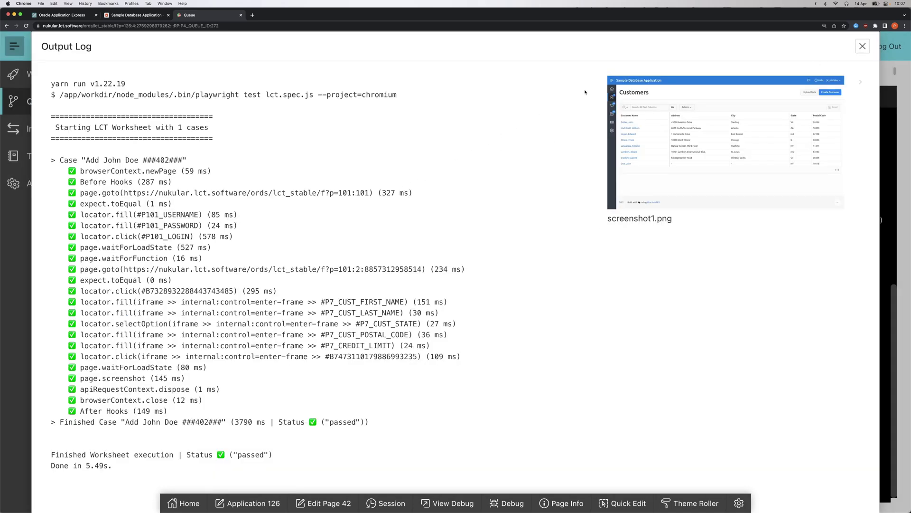
{"action": "left_click", "coordinate": [863, 46]}
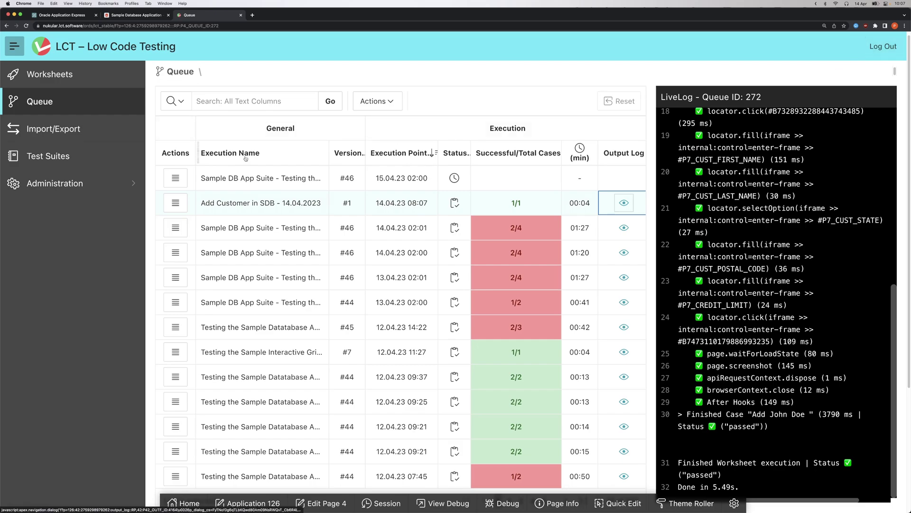